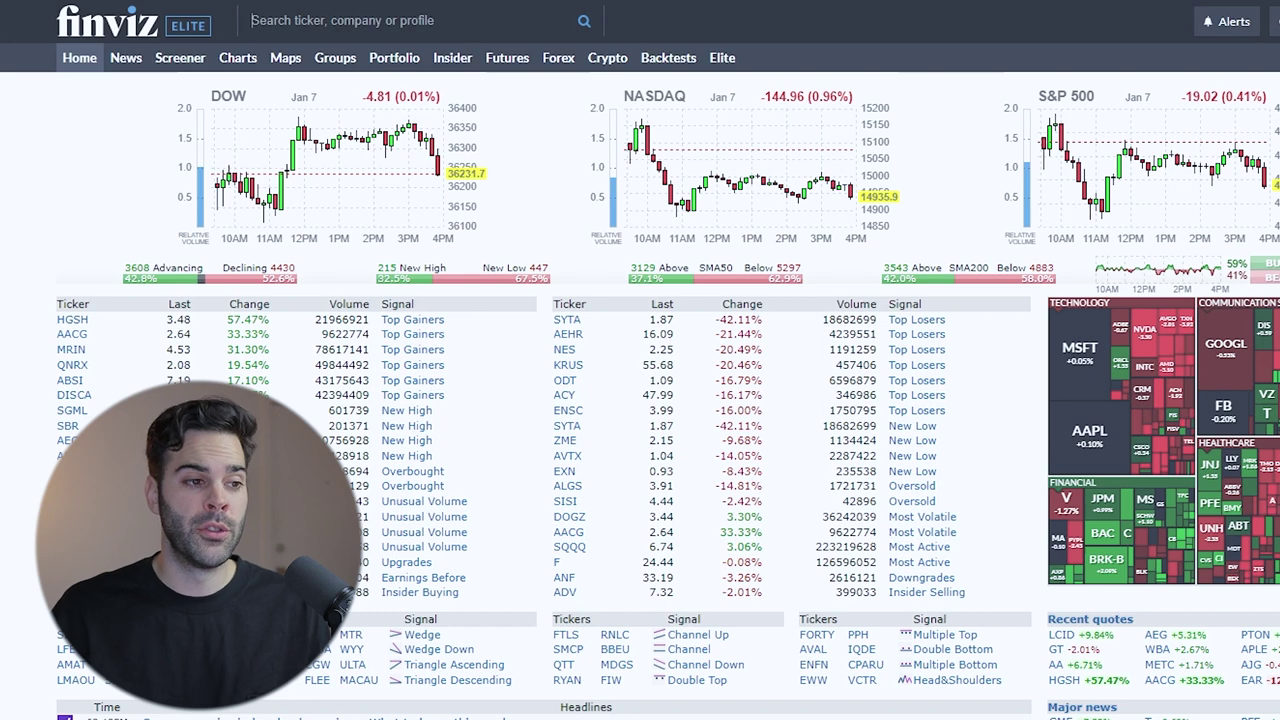
# Zoom out on ABSI's 5-minute chart to review its gap up to about 10.50
pyautogui.click(180, 60)
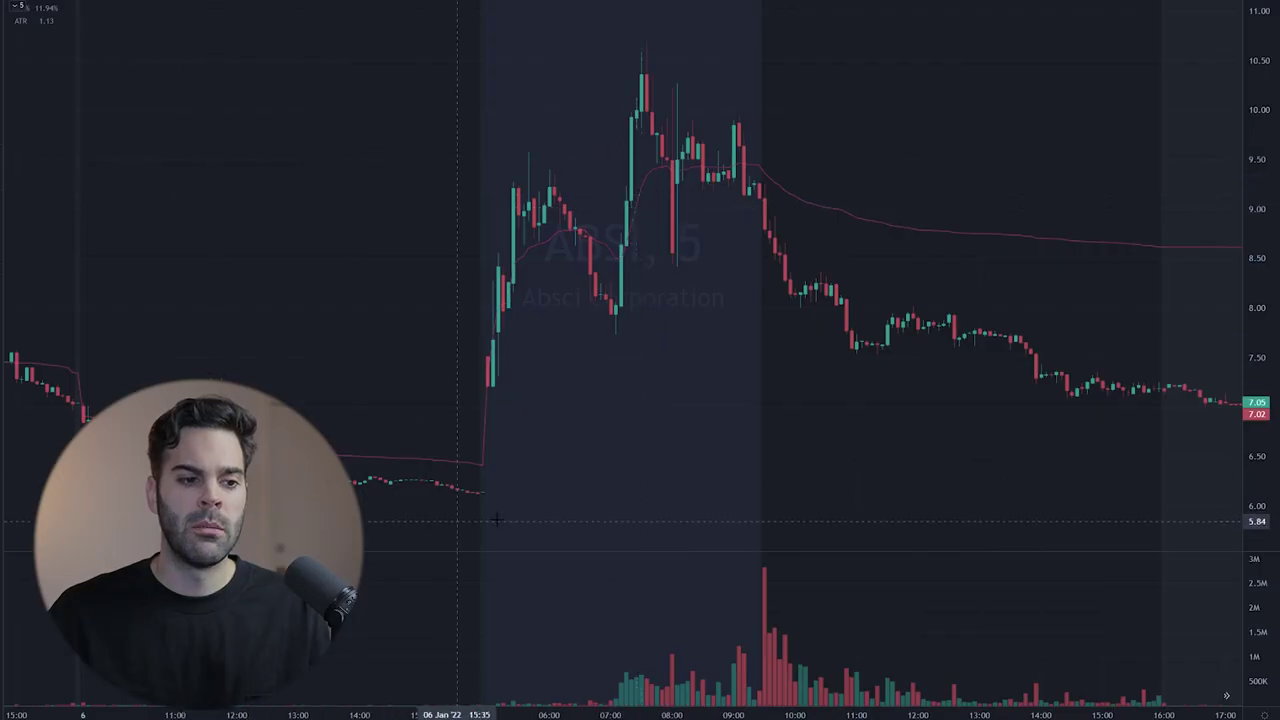
pyautogui.scroll(-2, 722, 34)
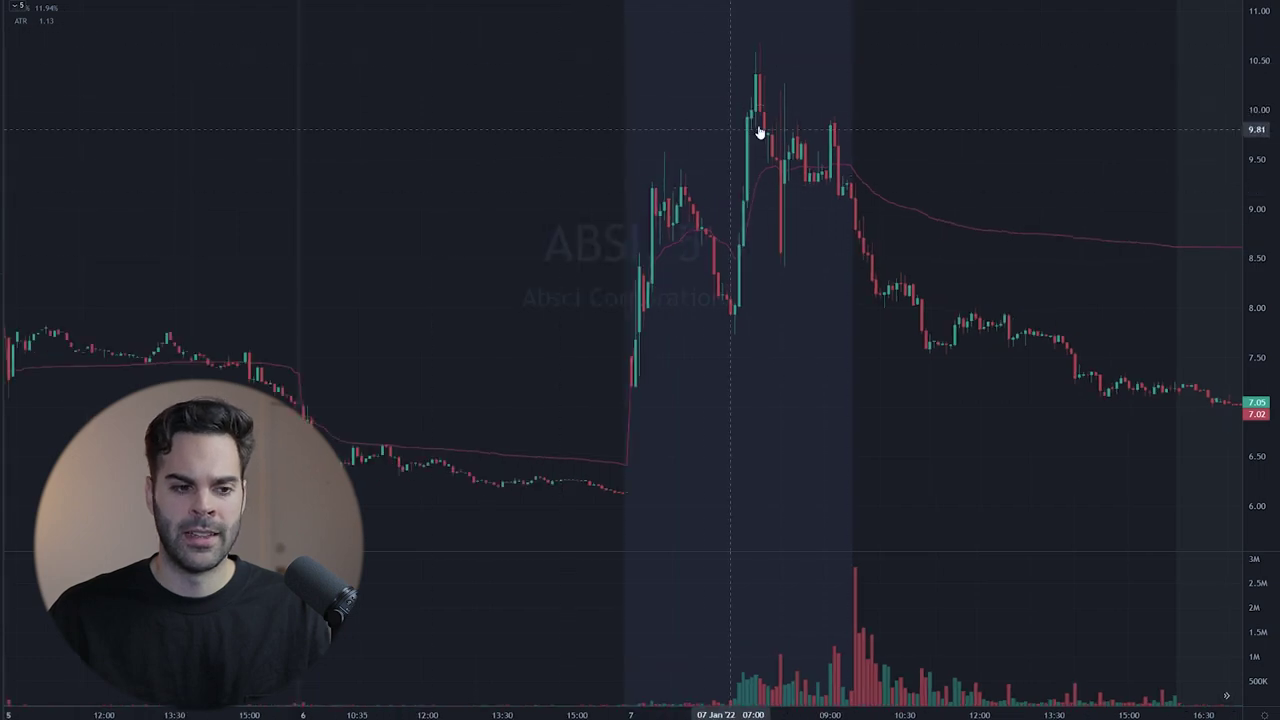
pyautogui.scroll(-3, 778, 108)
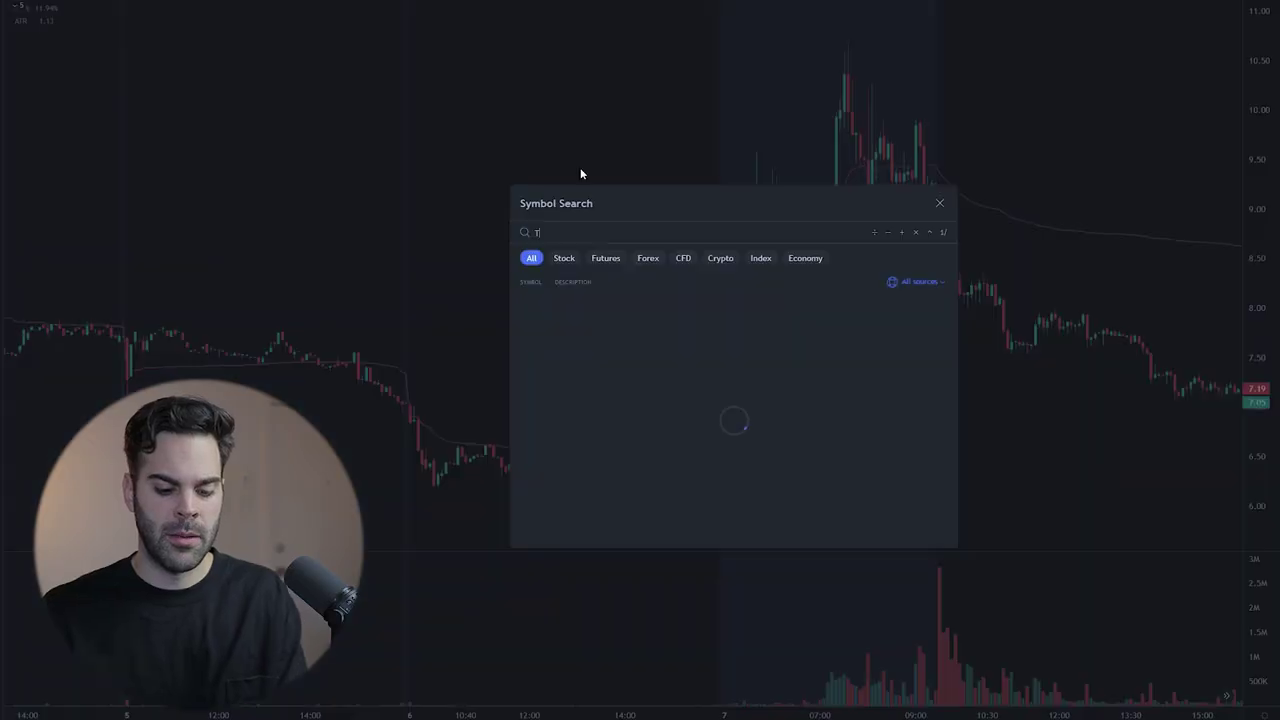
# Load TSLA and pan its chart across 30 Dec–6 Jan to review the gap up
pyautogui.write('TSLA')
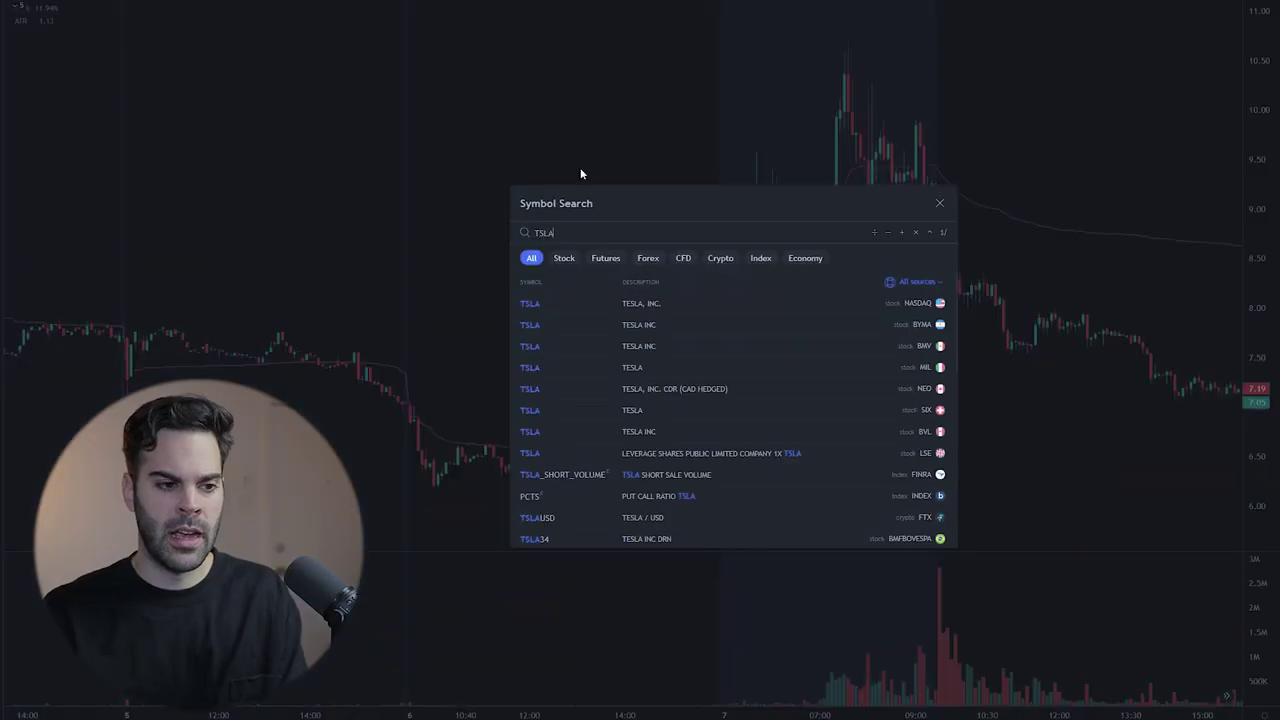
pyautogui.press('Return')
pyautogui.hscroll(-15, 585, 170)
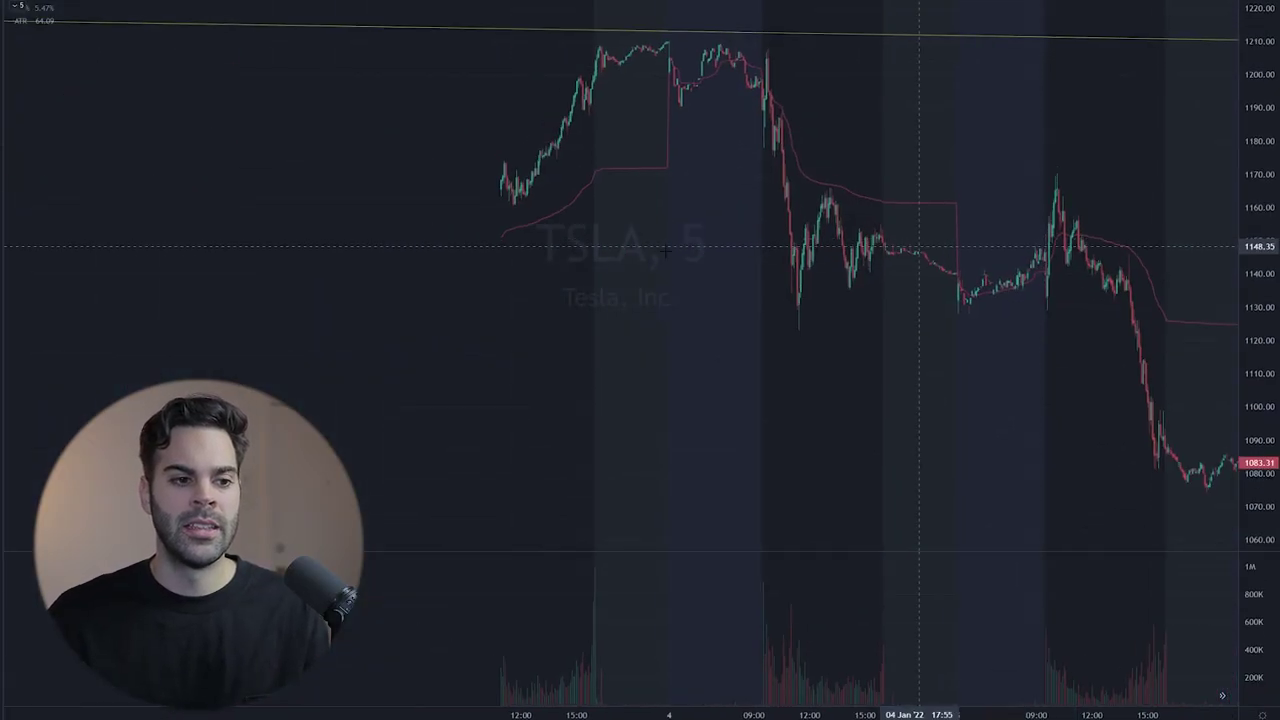
pyautogui.hscroll(5, 1098, 268)
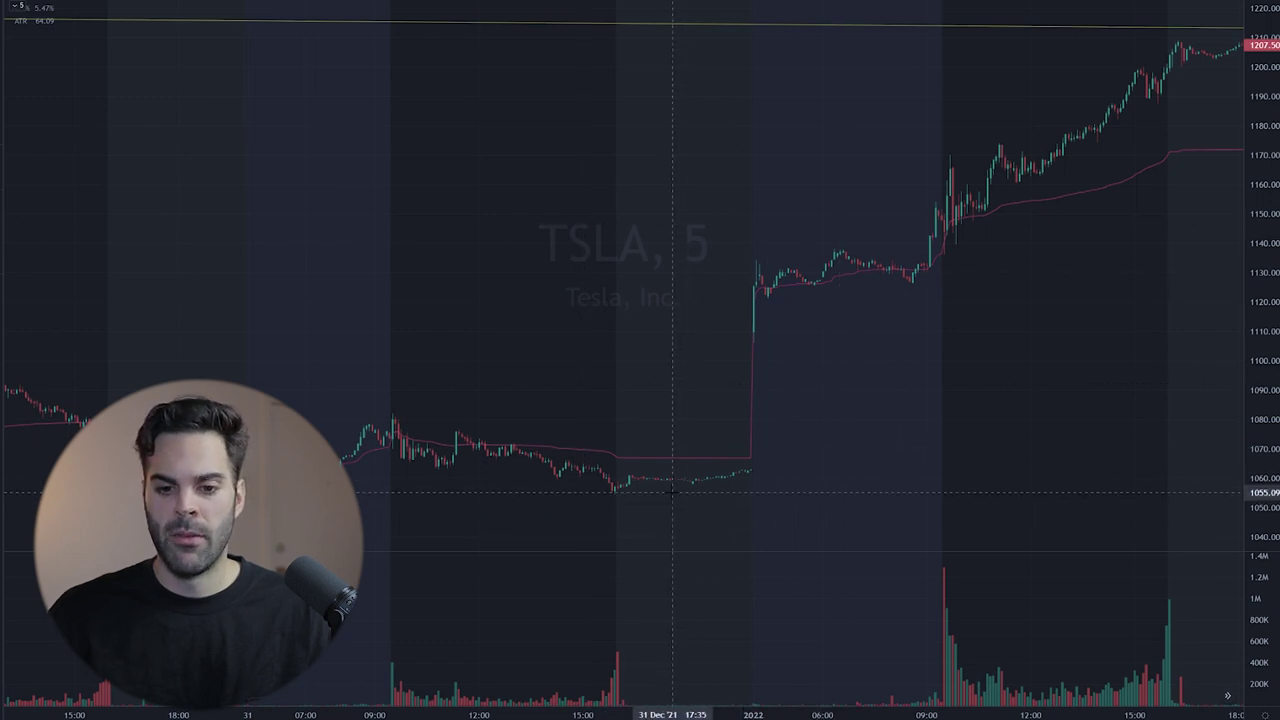
pyautogui.scroll(-3, 994, 251)
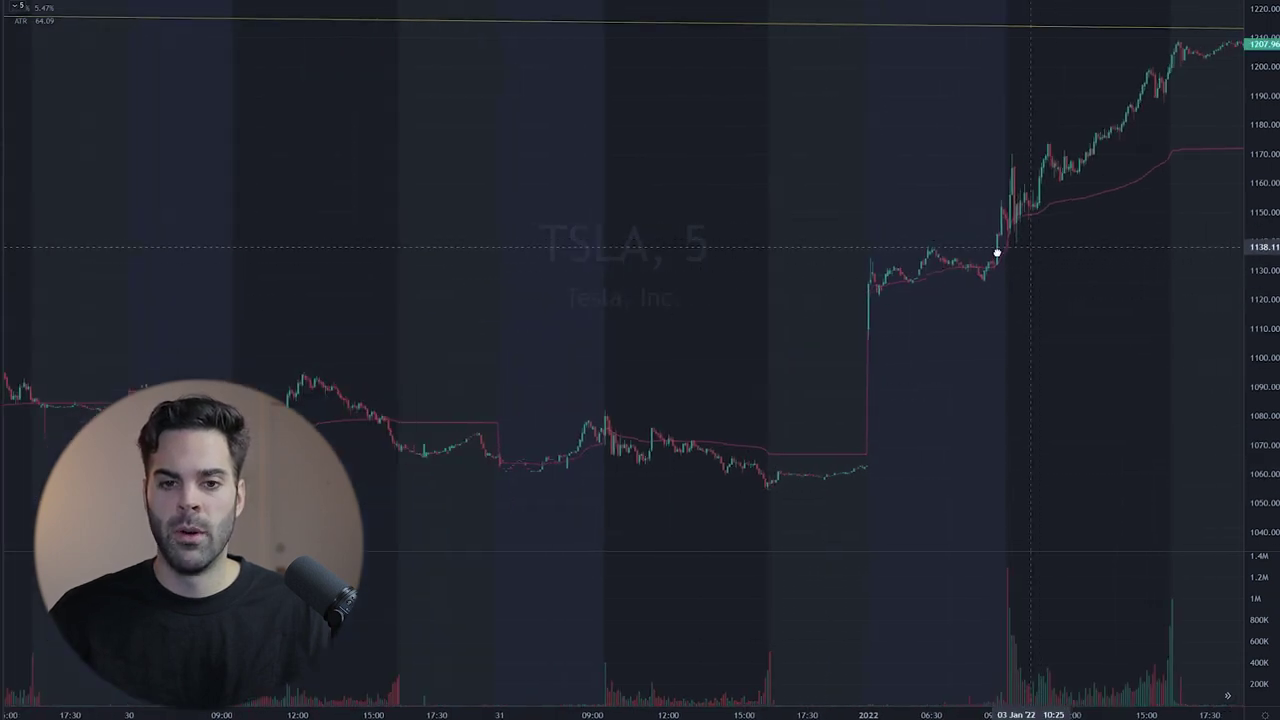
pyautogui.hscroll(5, 994, 251)
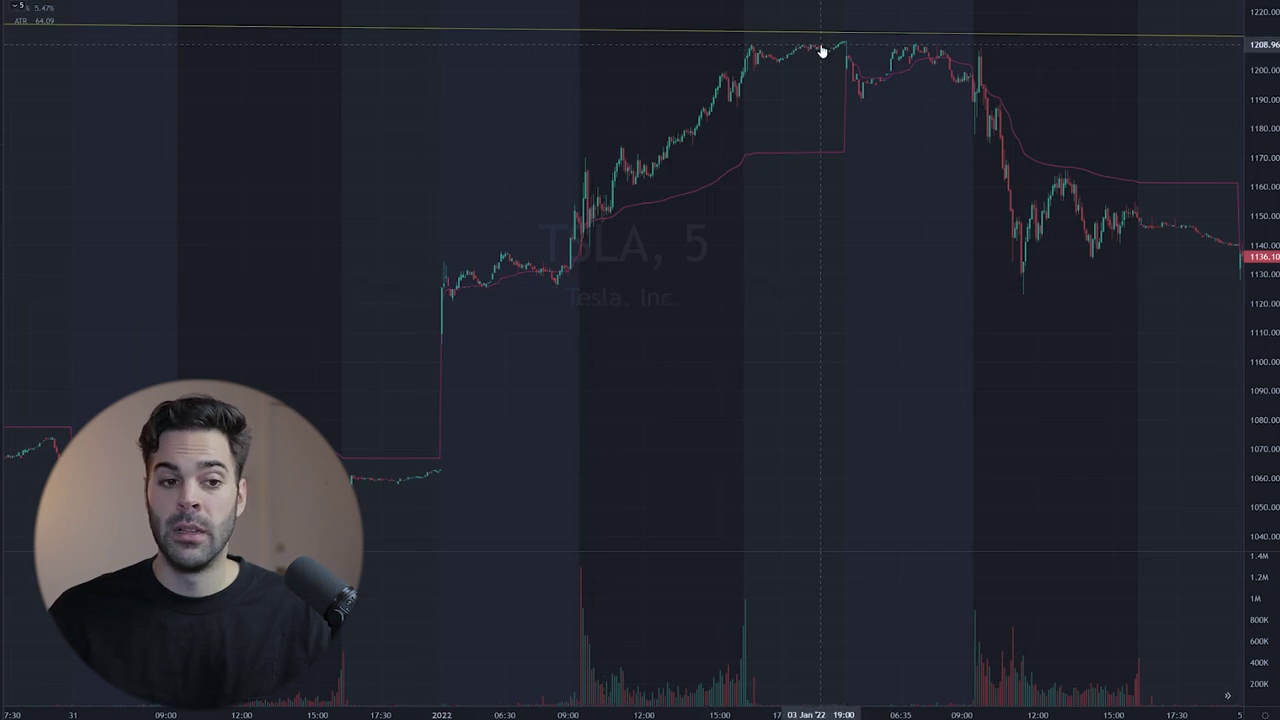
pyautogui.scroll(-2, 826, 49)
pyautogui.hscroll(2, 994, 86)
pyautogui.hscroll(-3, 935, 32)
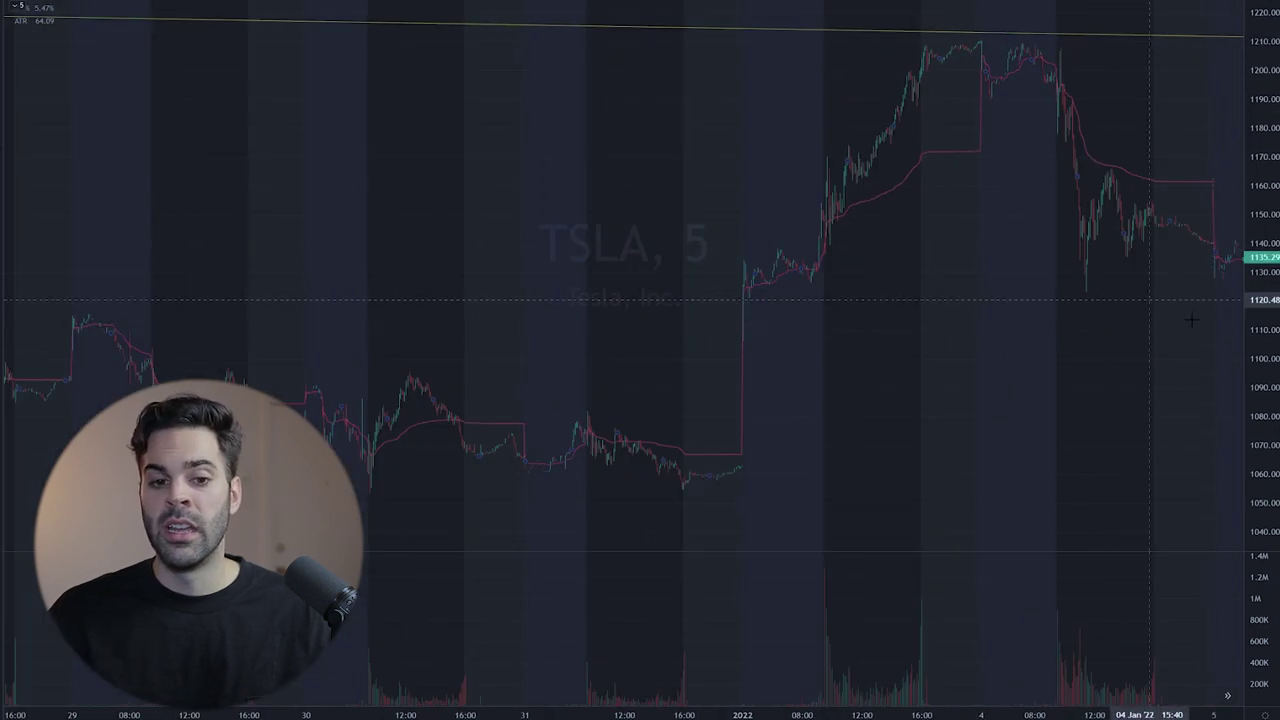
pyautogui.hscroll(5, 851, 329)
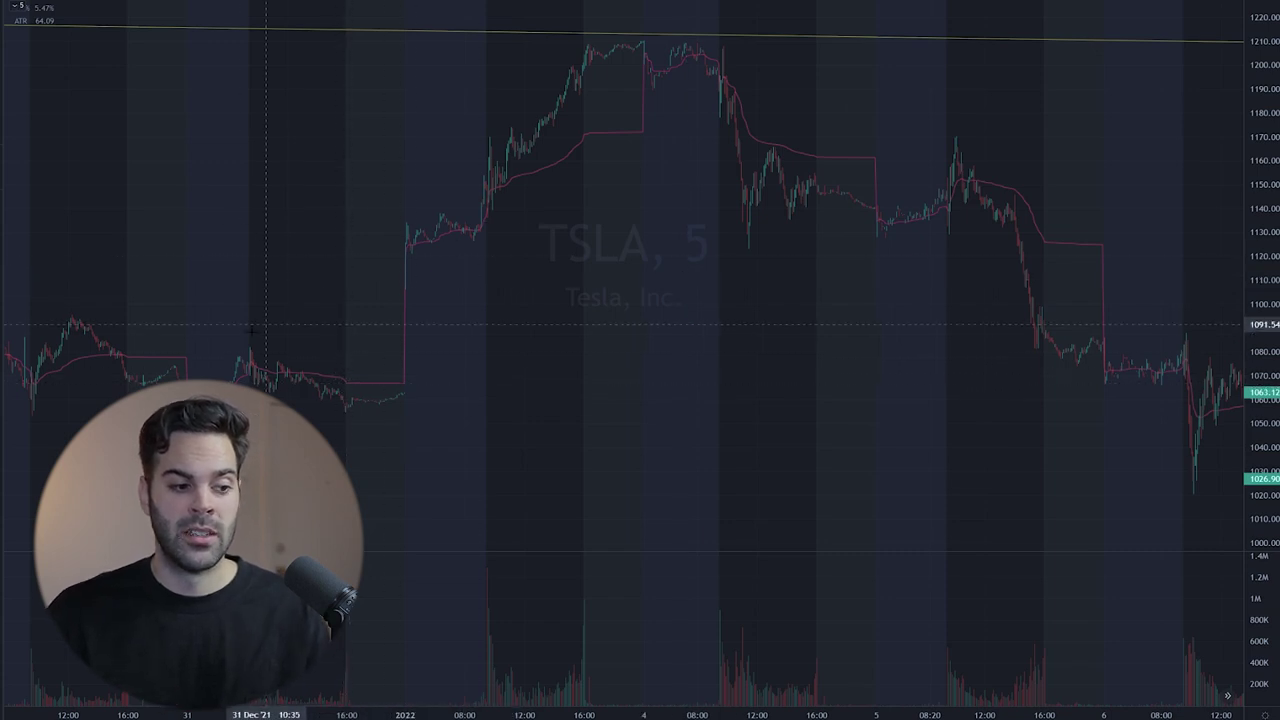
pyautogui.moveTo(457, 194); pyautogui.dragTo(600, 200)
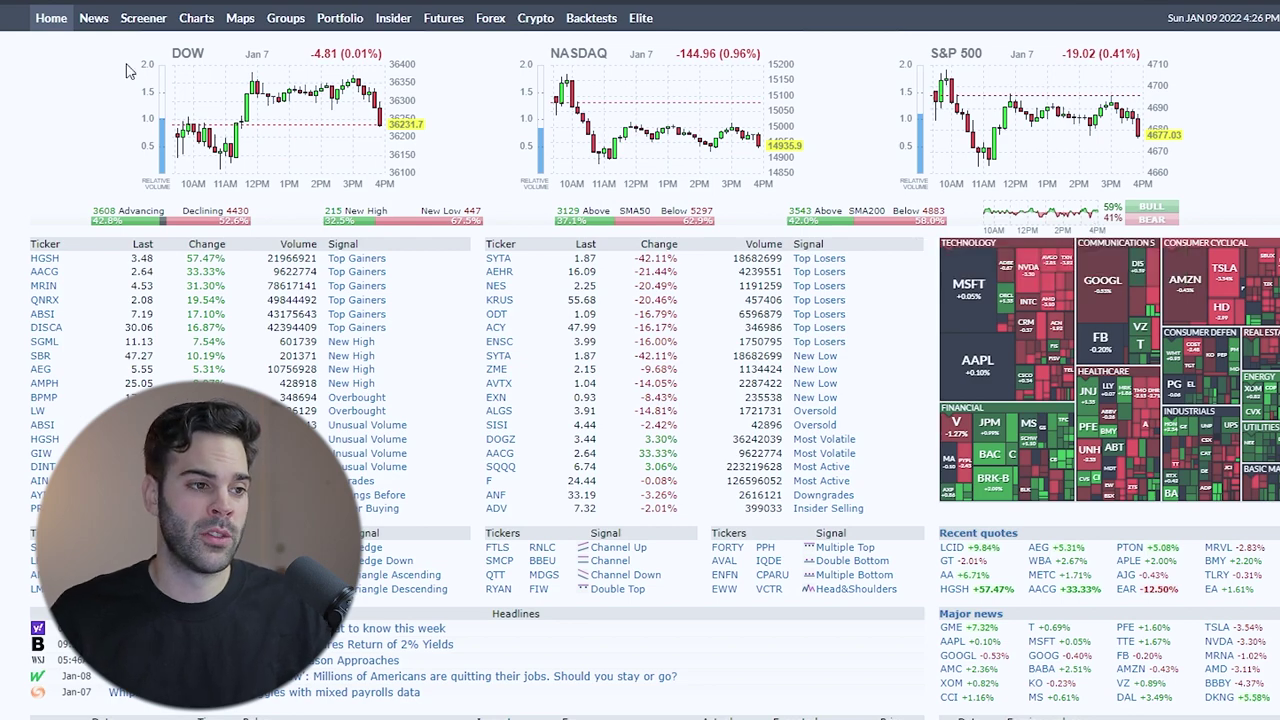
# In the screener's Technical filters, set Gap to Up 4%, leaving 84 stocks
pyautogui.click(143, 20)
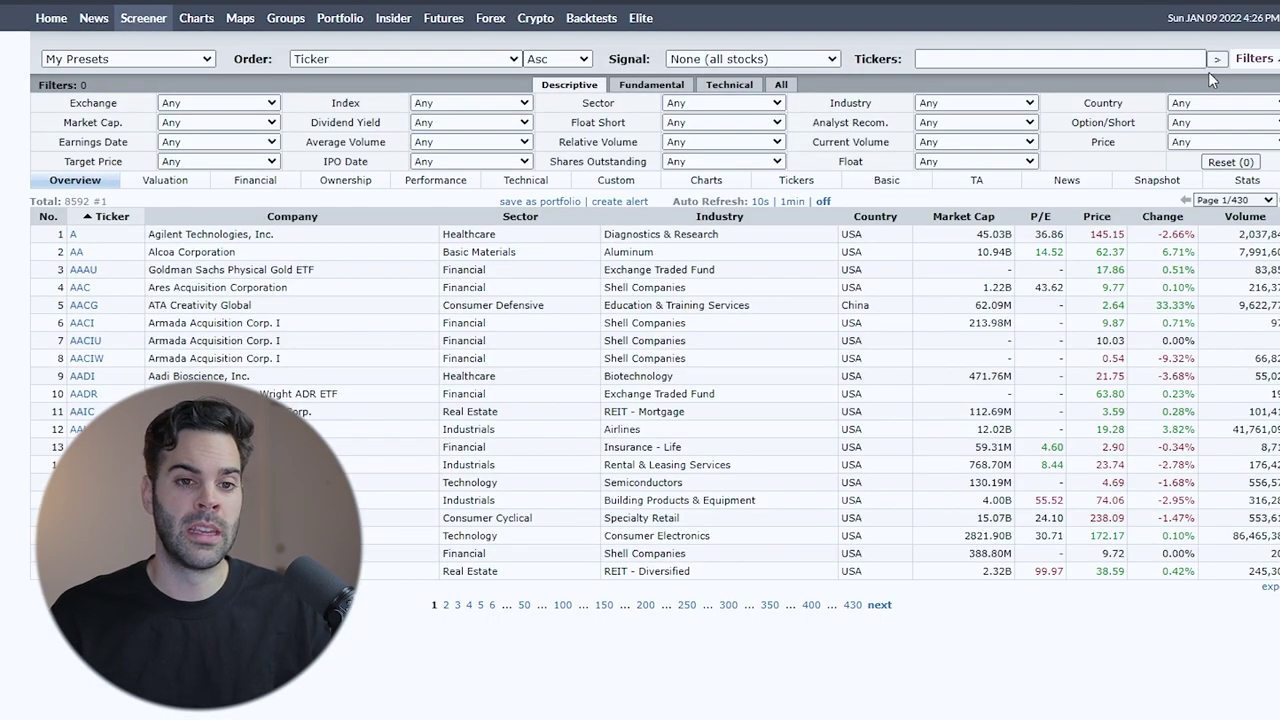
pyautogui.click(730, 84)
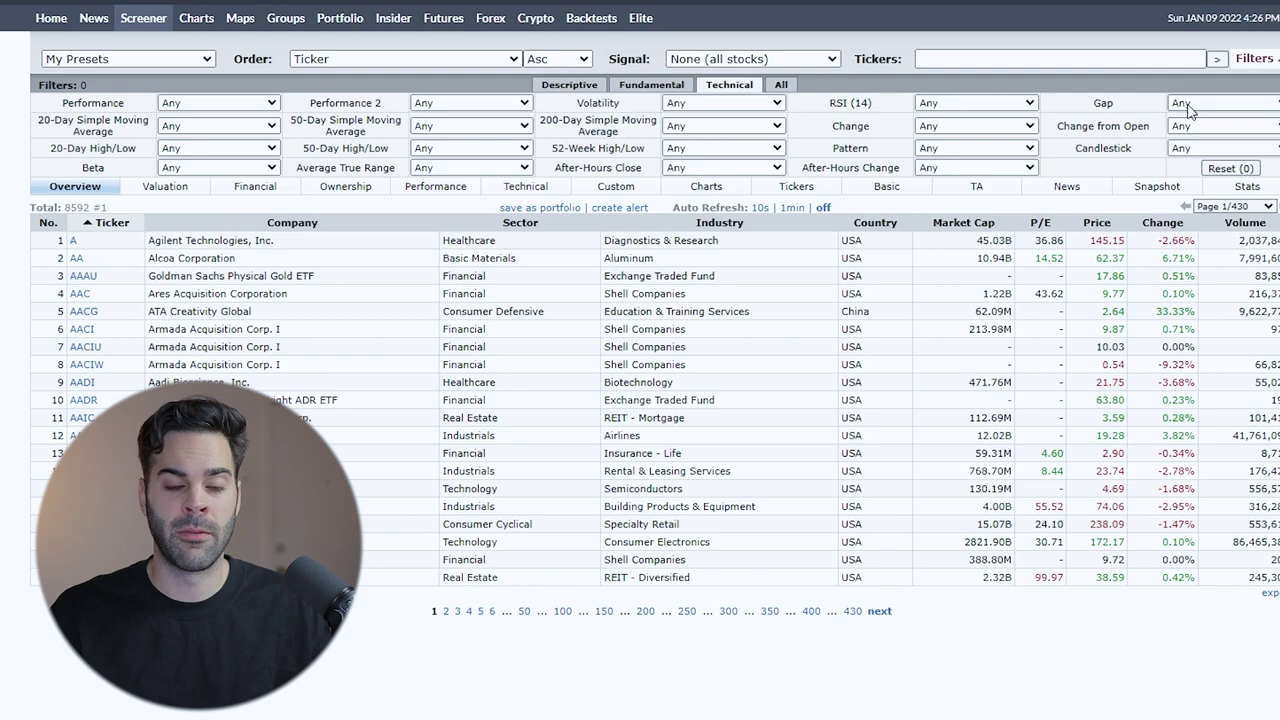
pyautogui.click(1222, 103)
pyautogui.click(1219, 194)
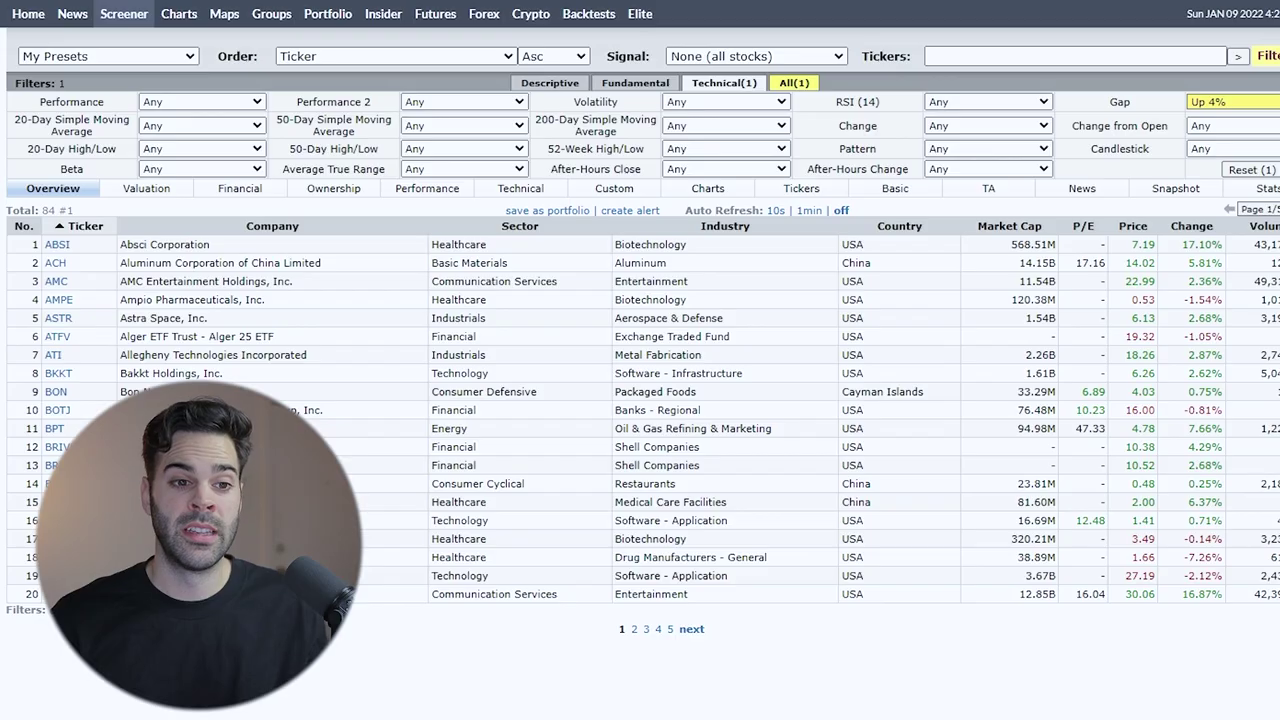
# Add a Descriptive Current Volume Over 500K filter, narrowing results to 31 stocks
pyautogui.click(550, 83)
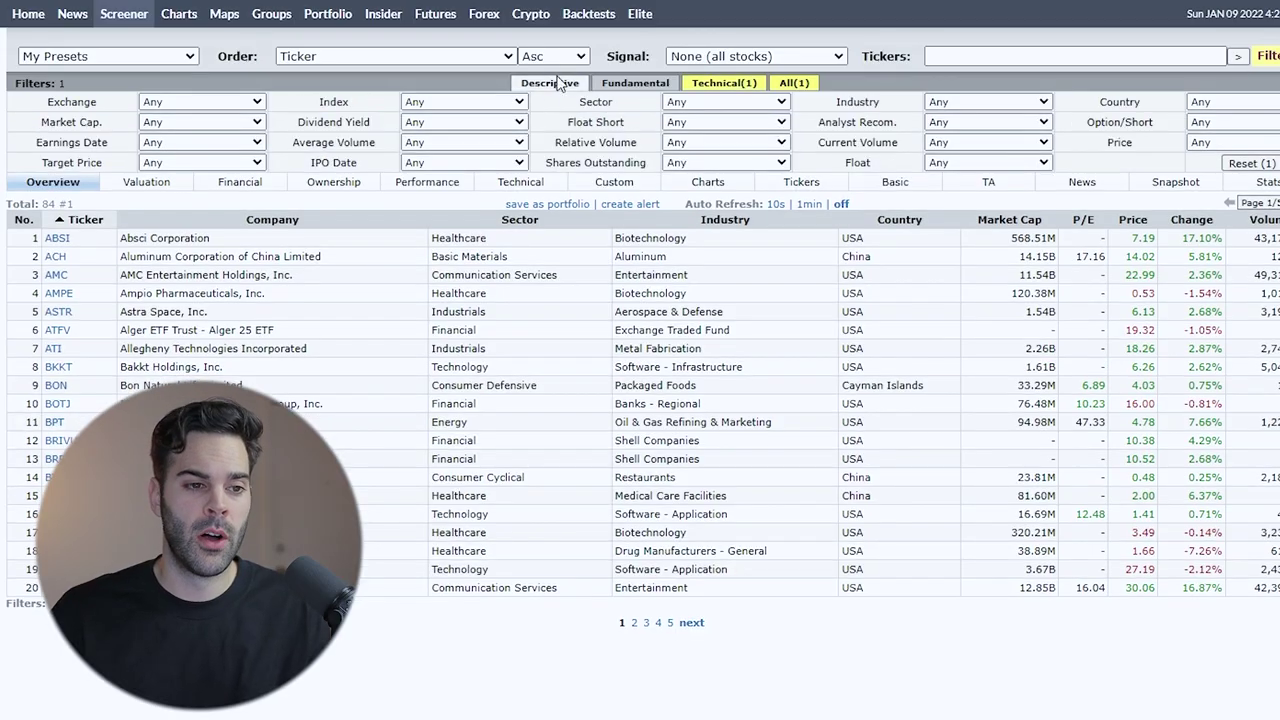
pyautogui.click(1043, 144)
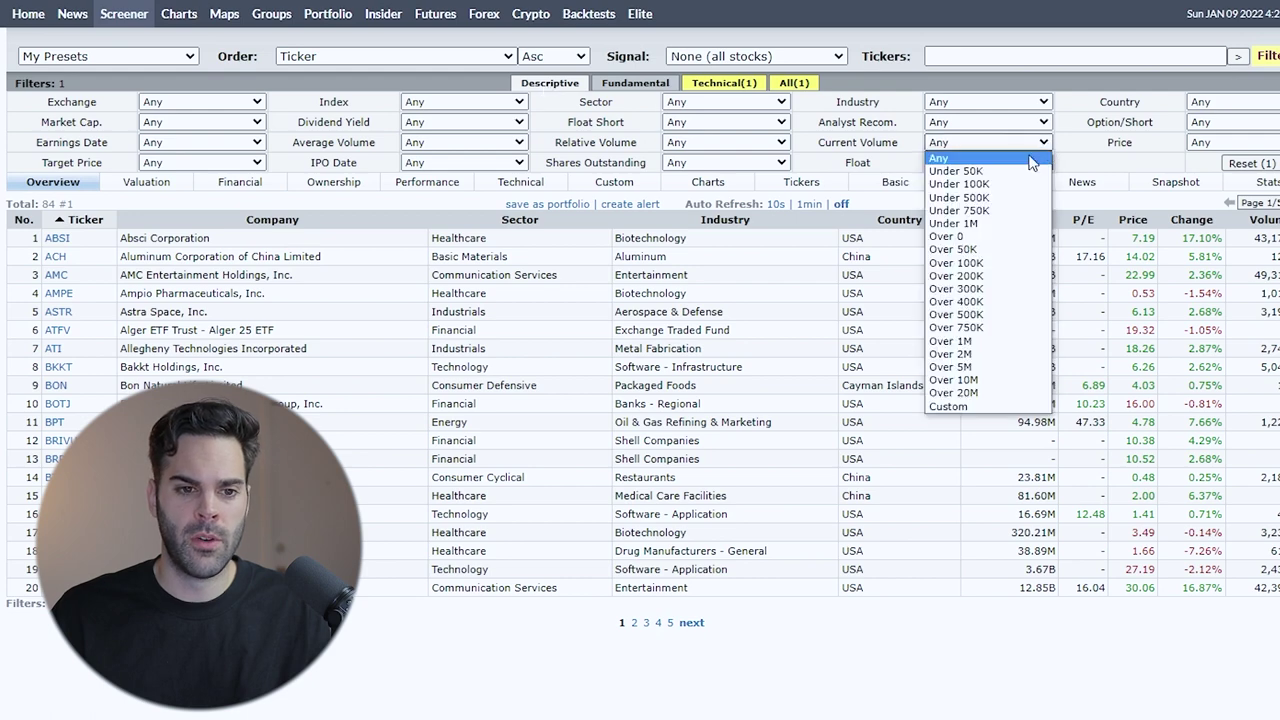
pyautogui.click(988, 314)
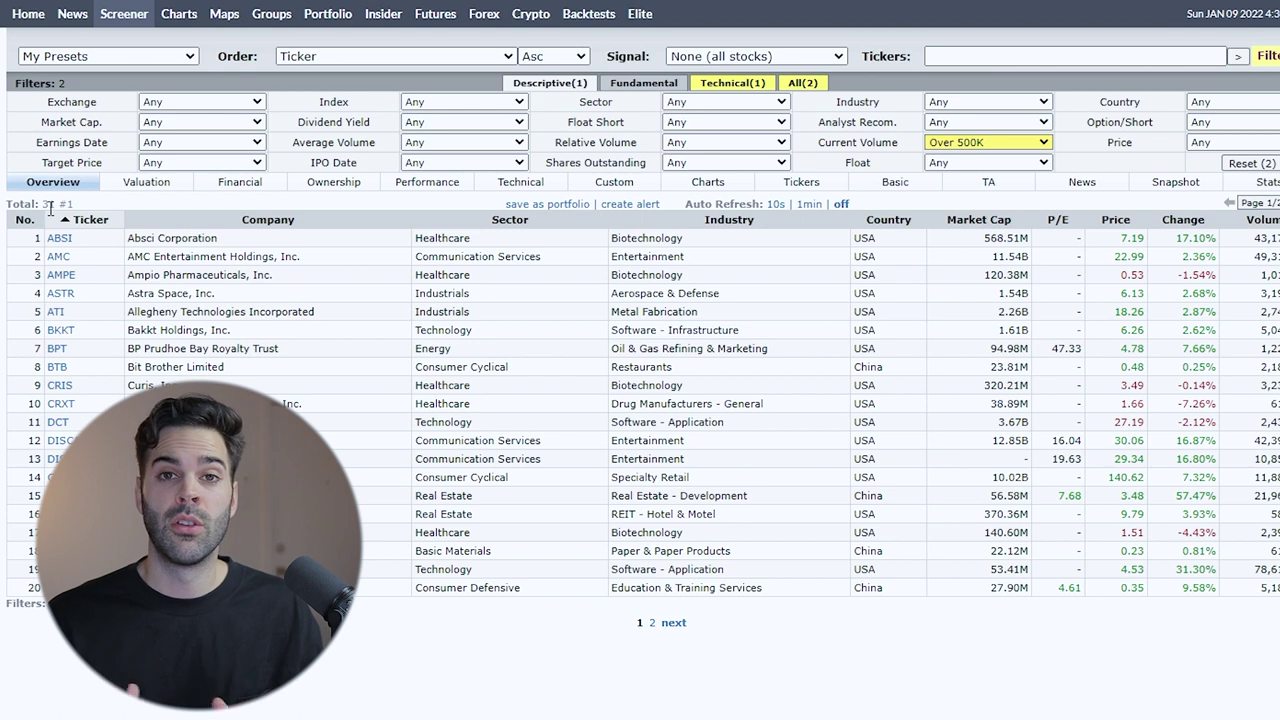
# Set Market Cap to +Small (over $300mln), leaving 16 stocks sorted by change descending
pyautogui.click(198, 124)
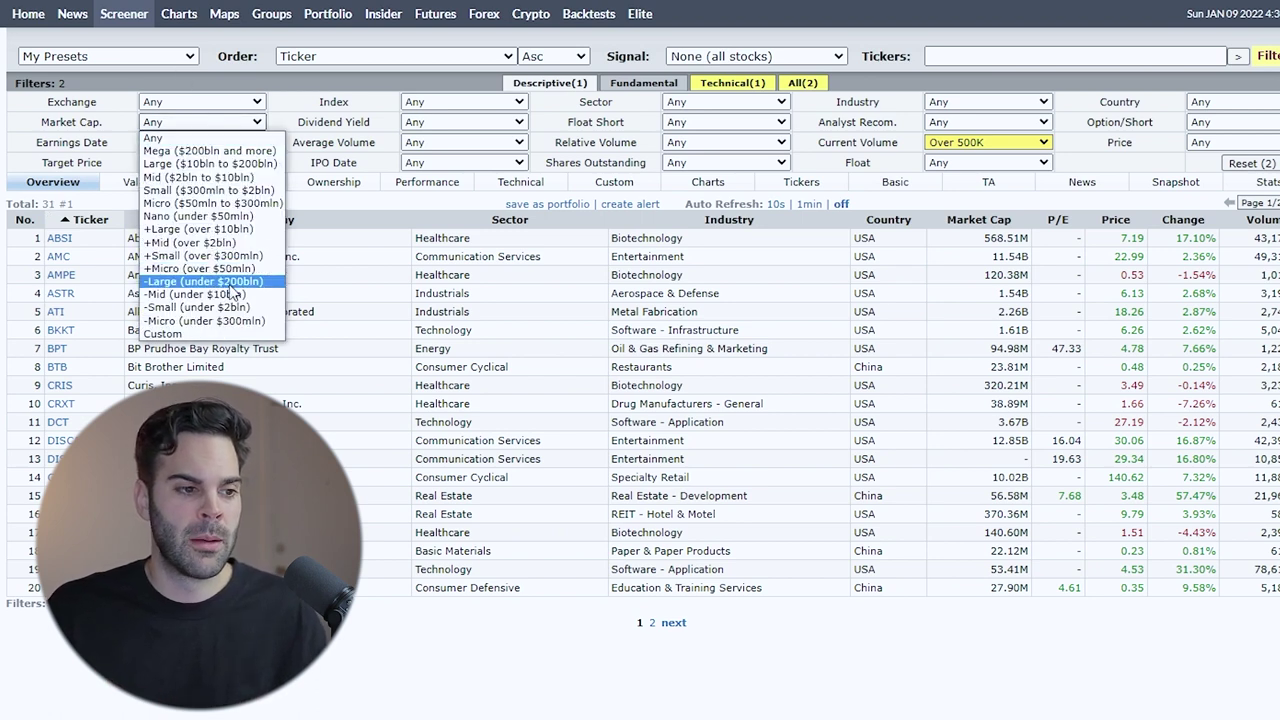
pyautogui.click(203, 256)
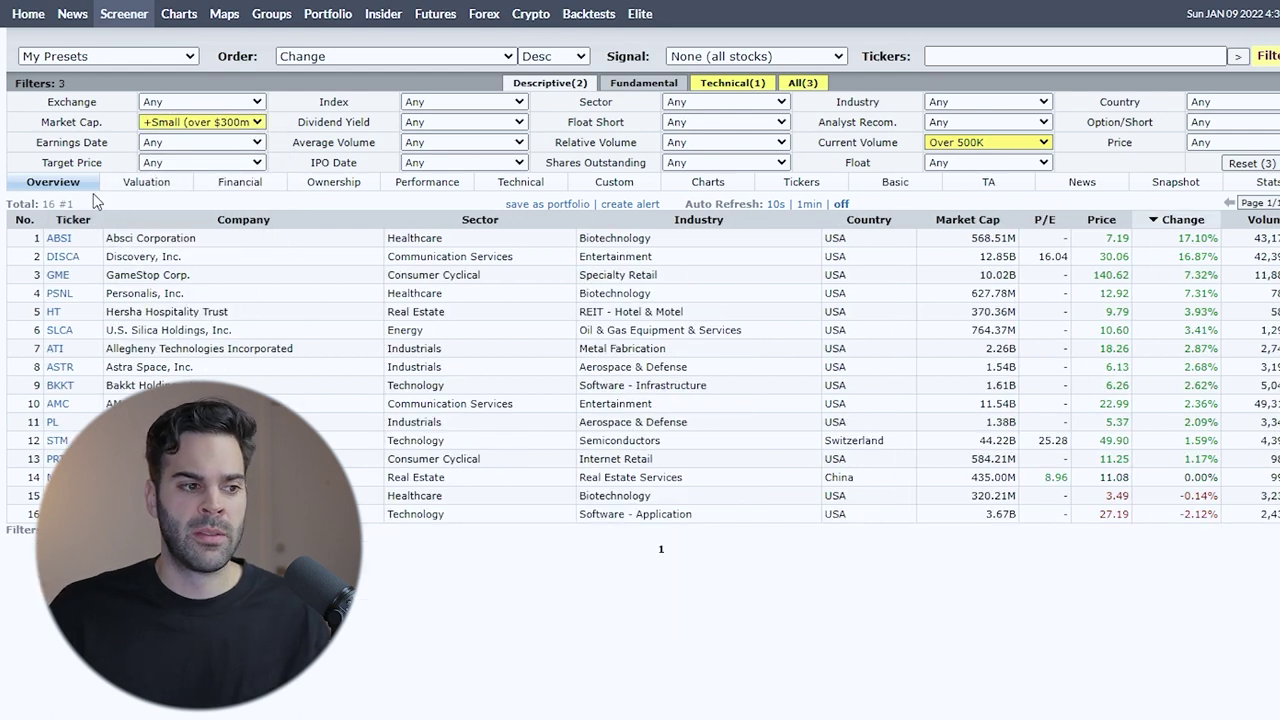
pyautogui.moveTo(83, 235)
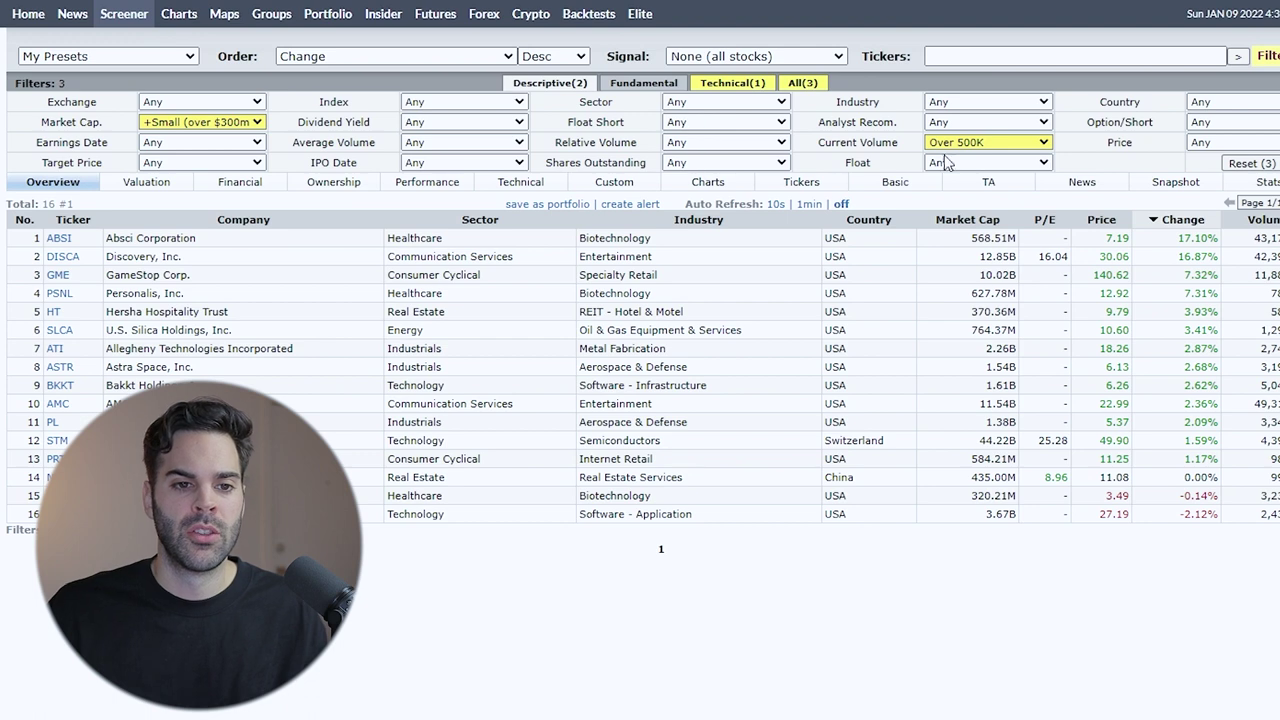
# Raise Current Volume to Over 1M, leaving 12 stocks, and view them as snapshots
pyautogui.click(1035, 142)
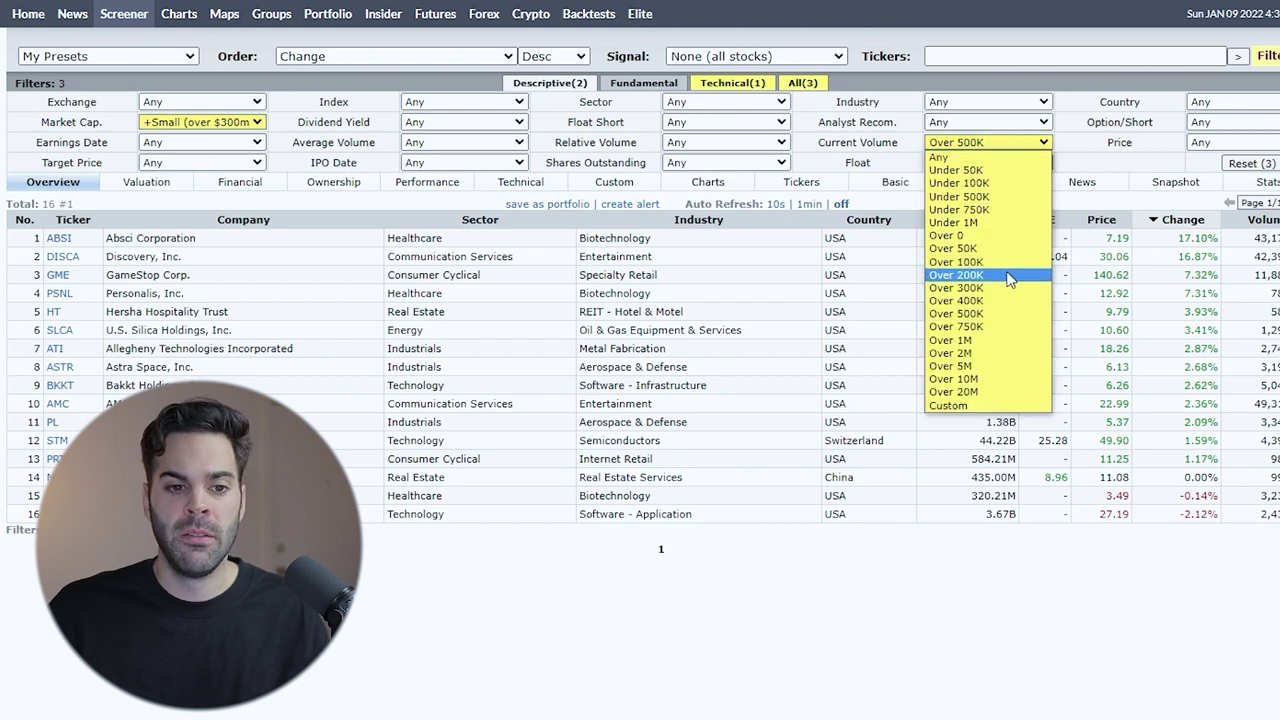
pyautogui.click(985, 323)
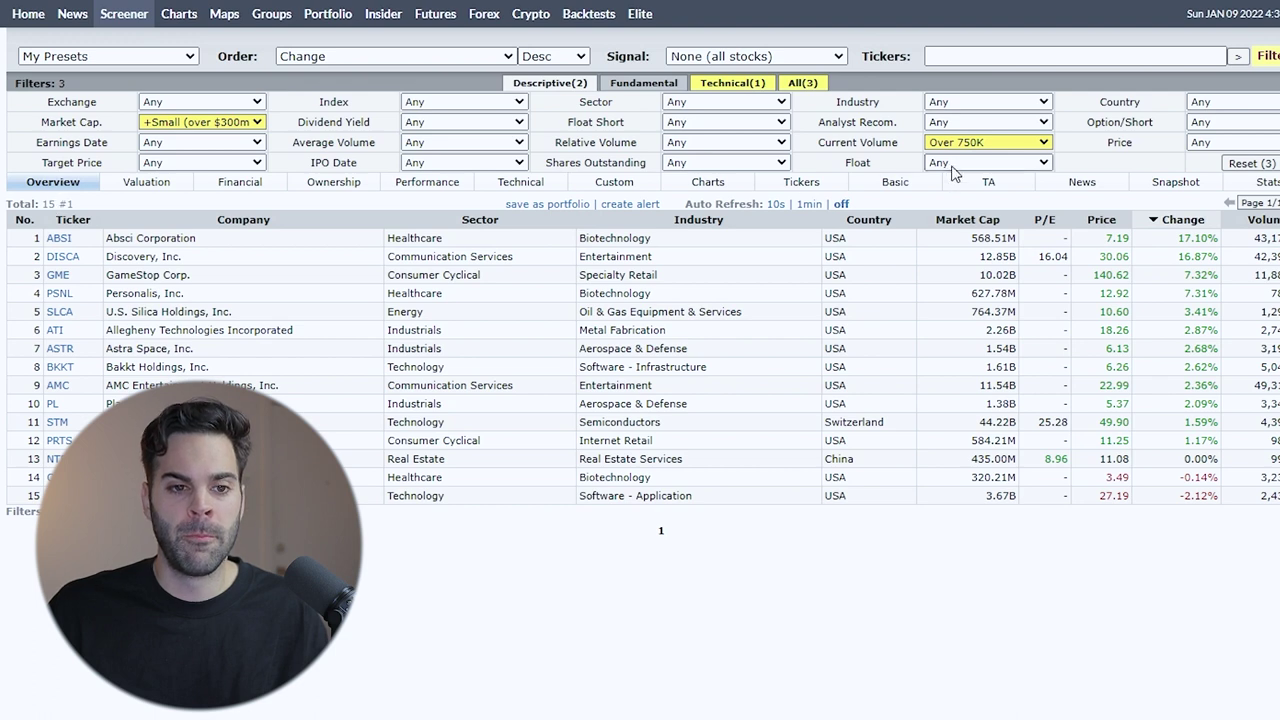
pyautogui.press('Down')
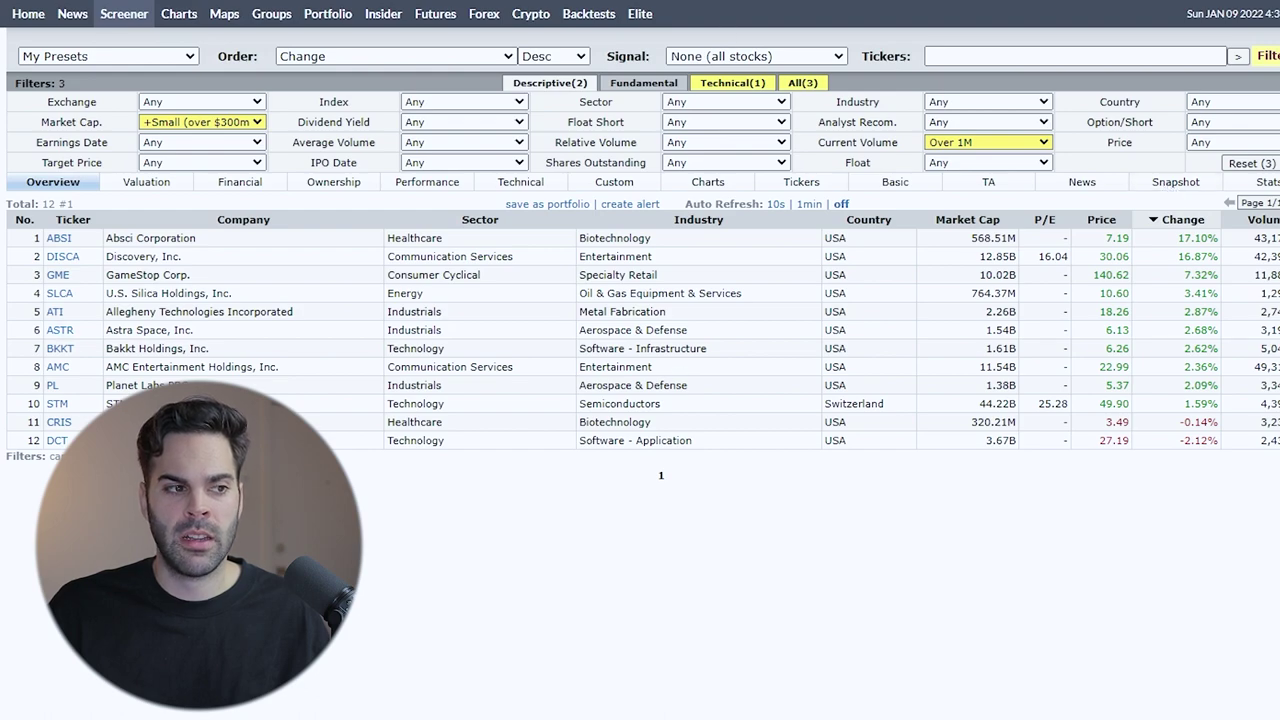
pyautogui.click(1182, 183)
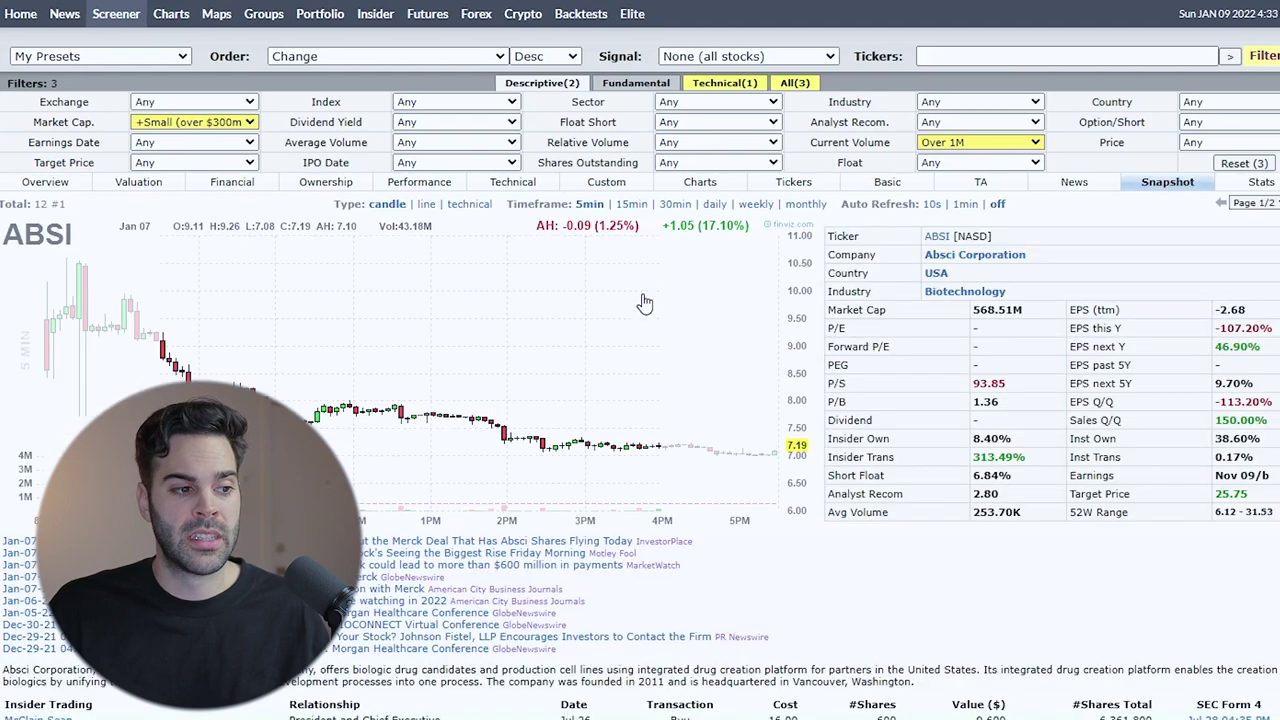
# Switch the snapshot timeframe to daily and scroll through the 12 results including GME
pyautogui.scroll(-8, 645, 303)
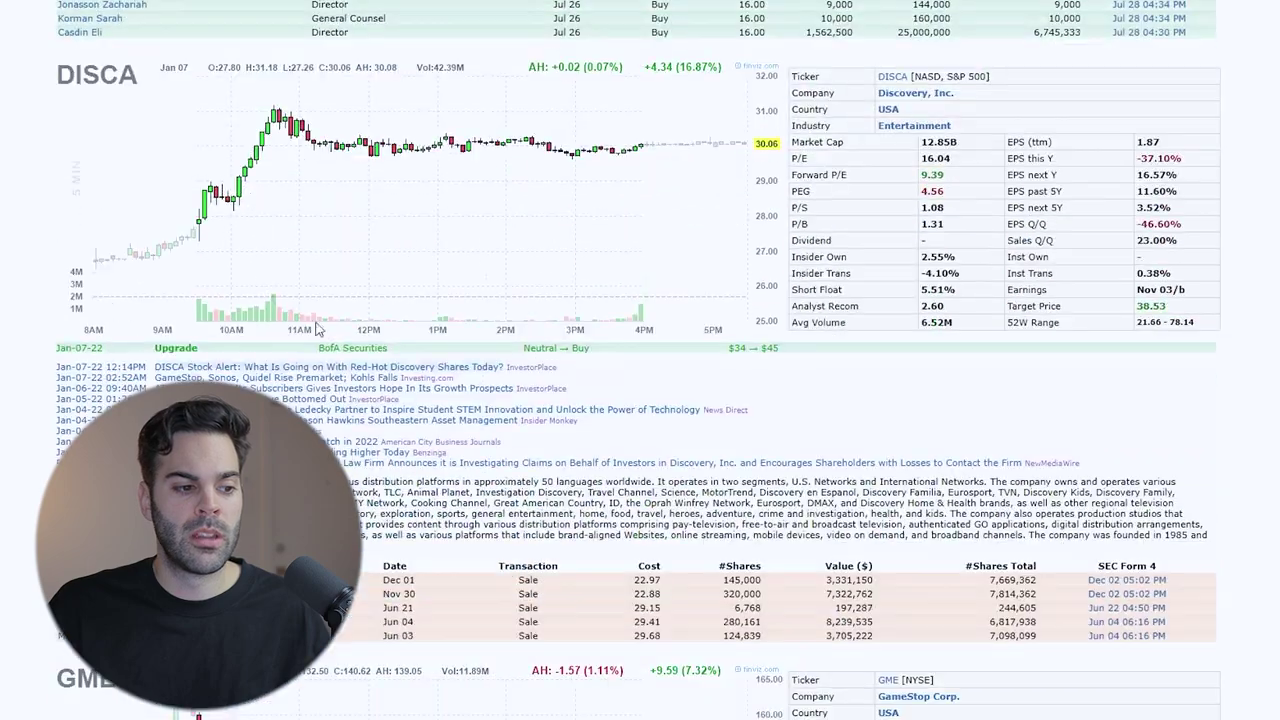
pyautogui.scroll(7, 393, 274)
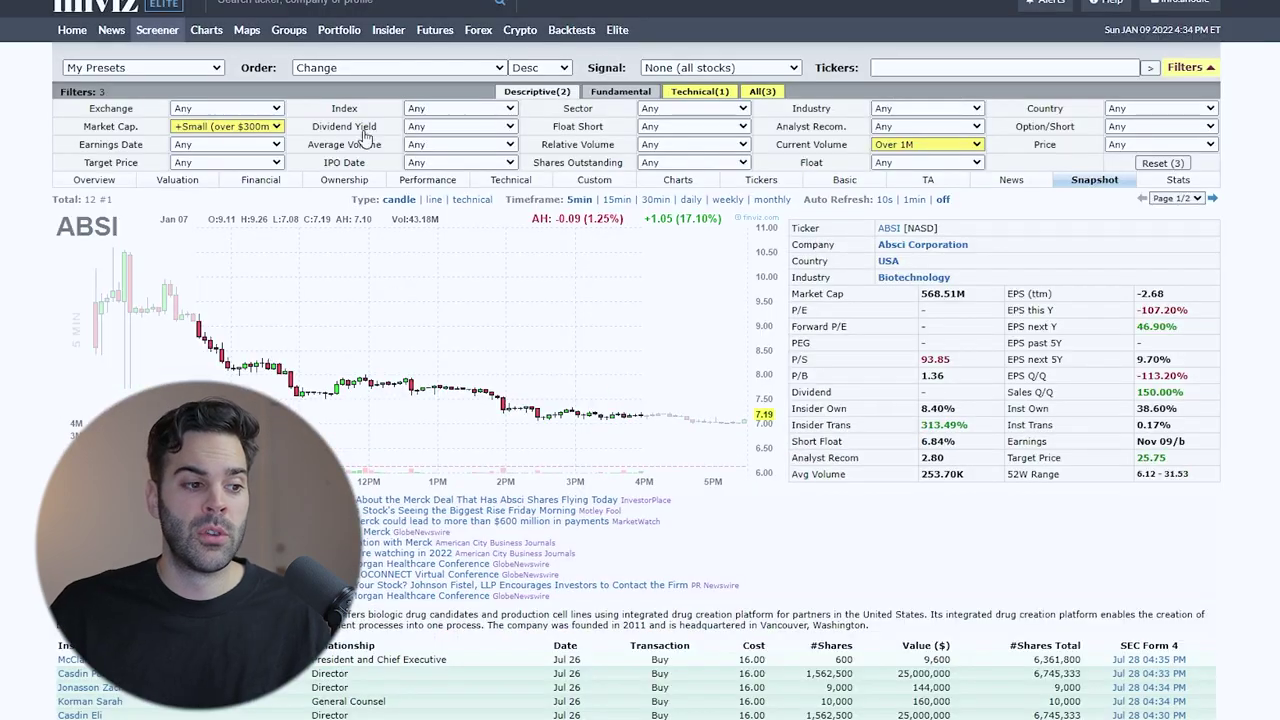
pyautogui.scroll(-10, 3, 447)
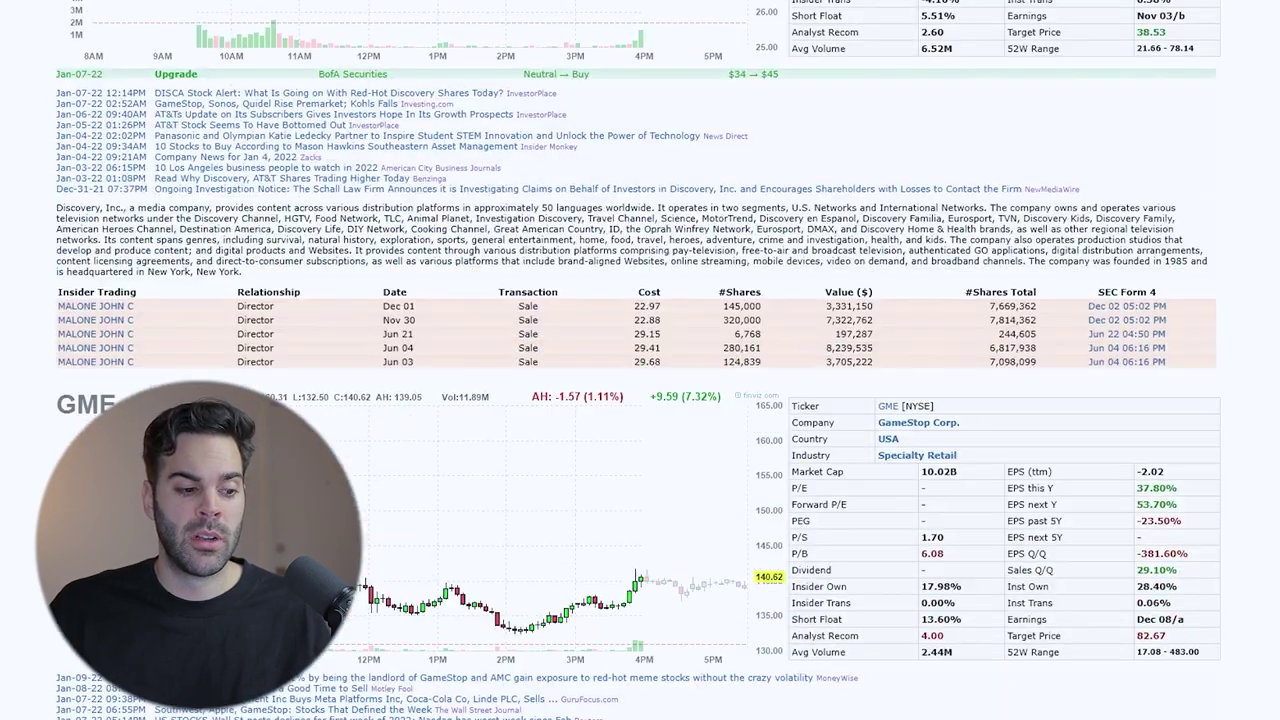
pyautogui.scroll(8, 3, 447)
pyautogui.scroll(2, 686, 203)
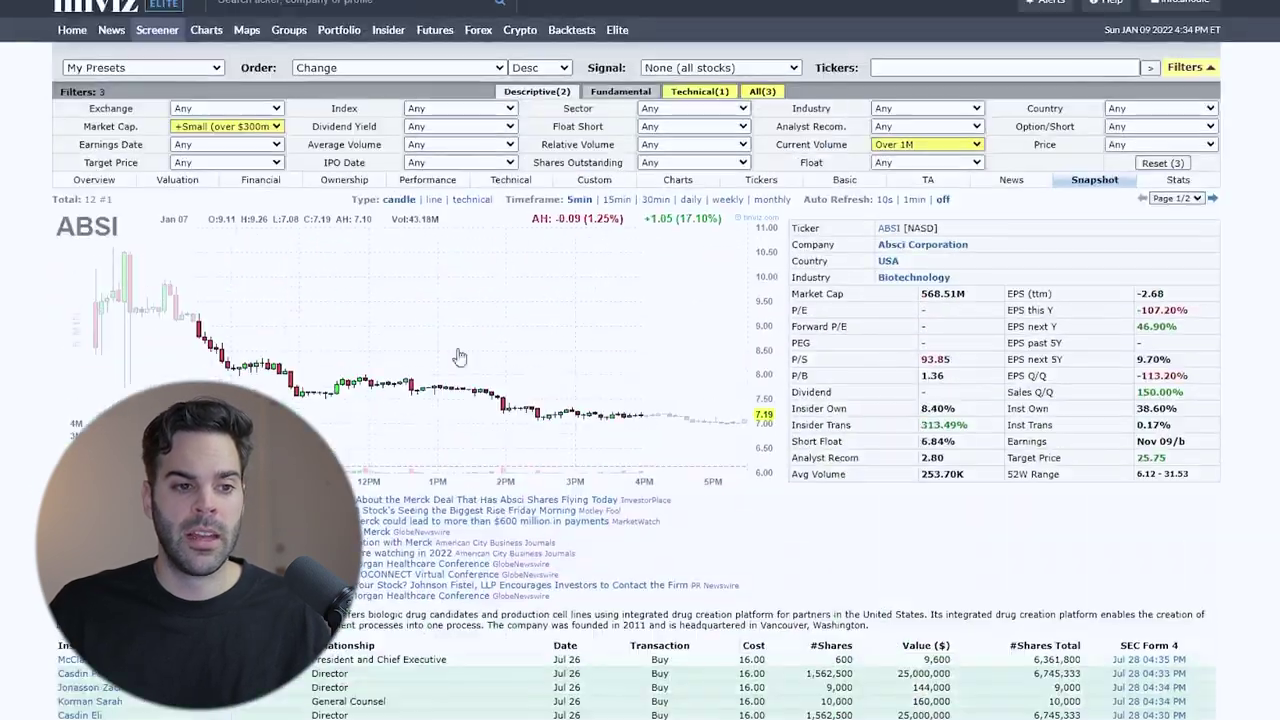
pyautogui.click(691, 200)
pyautogui.scroll(-5, 699, 210)
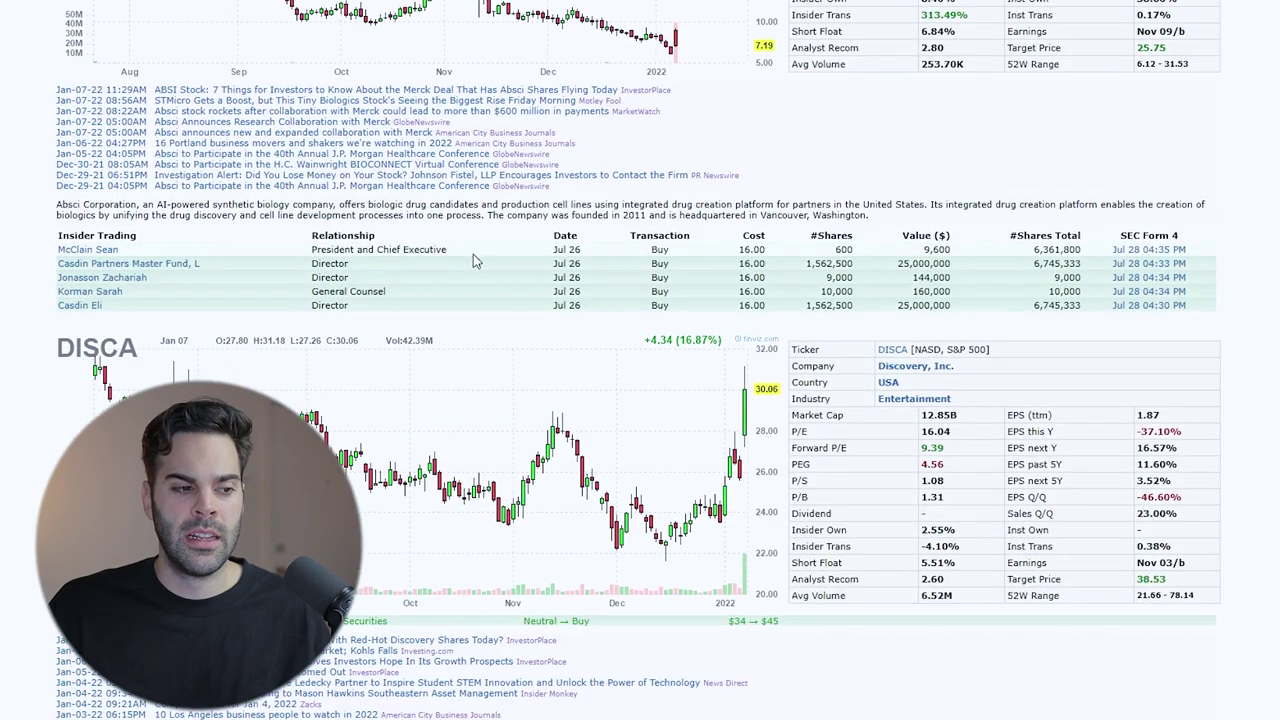
pyautogui.scroll(3, 795, 485)
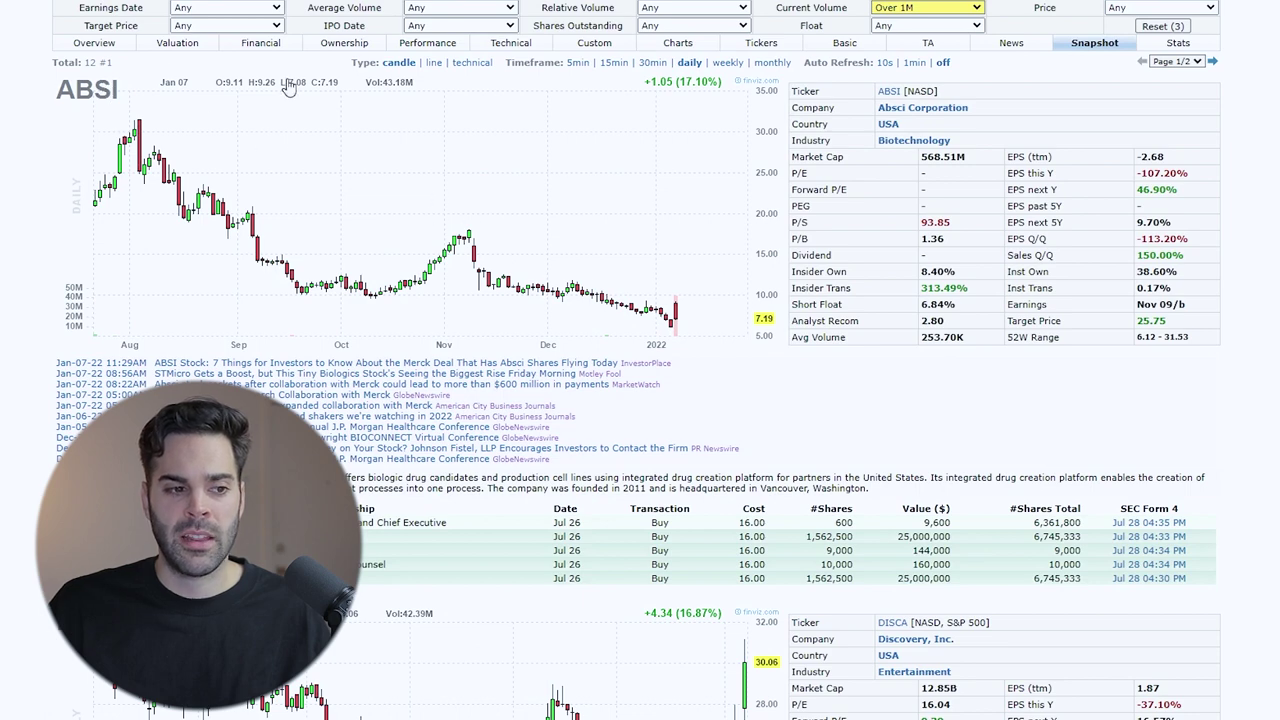
pyautogui.scroll(-3, 688, 320)
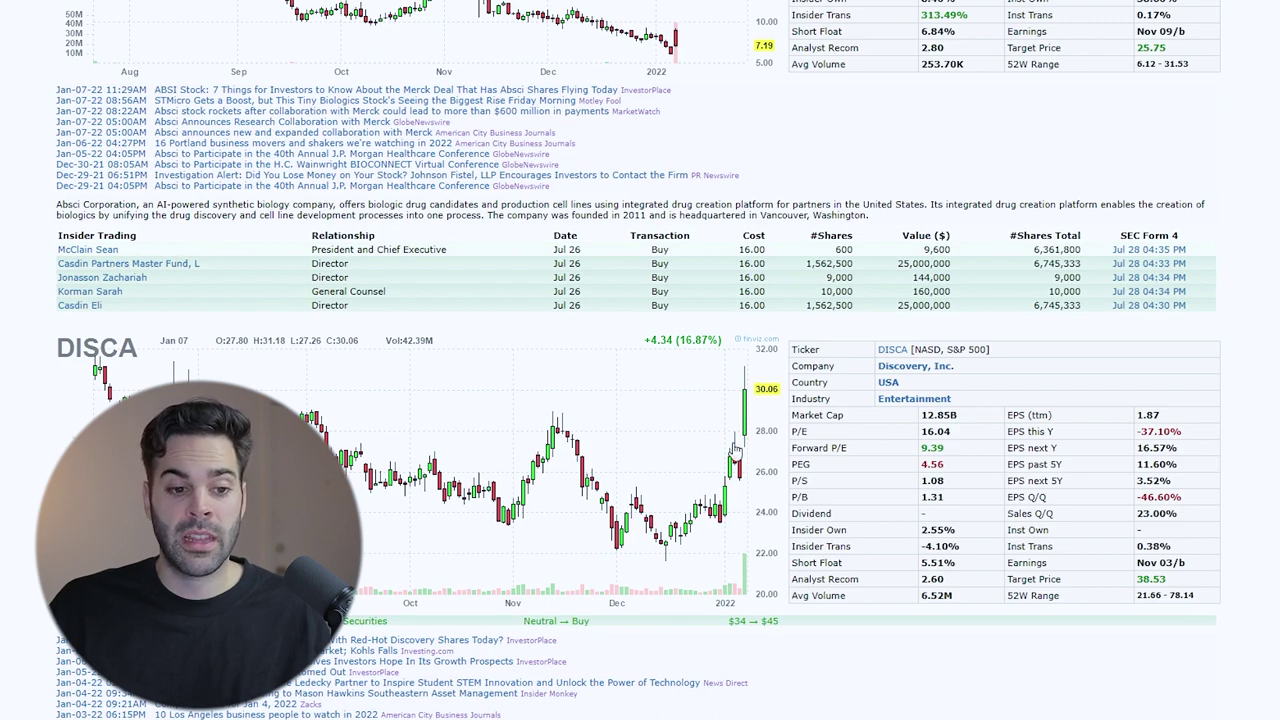
pyautogui.scroll(-9, 731, 440)
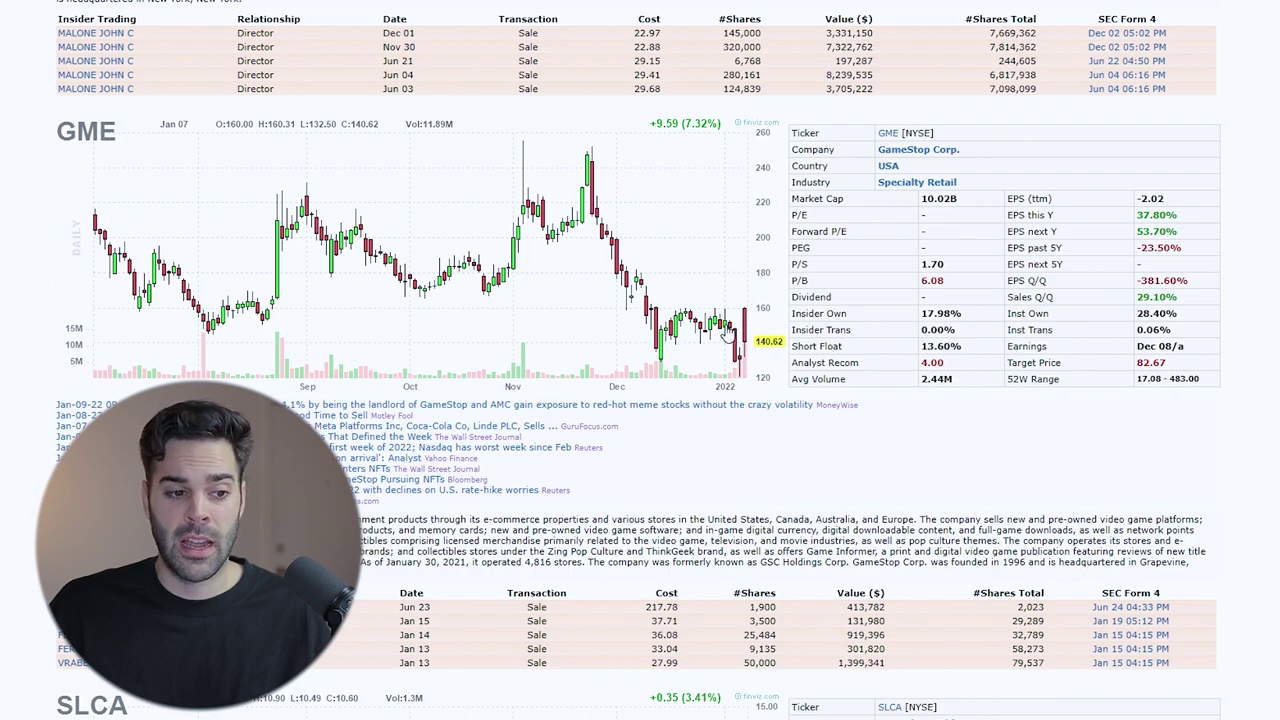
pyautogui.scroll(15, 735, 420)
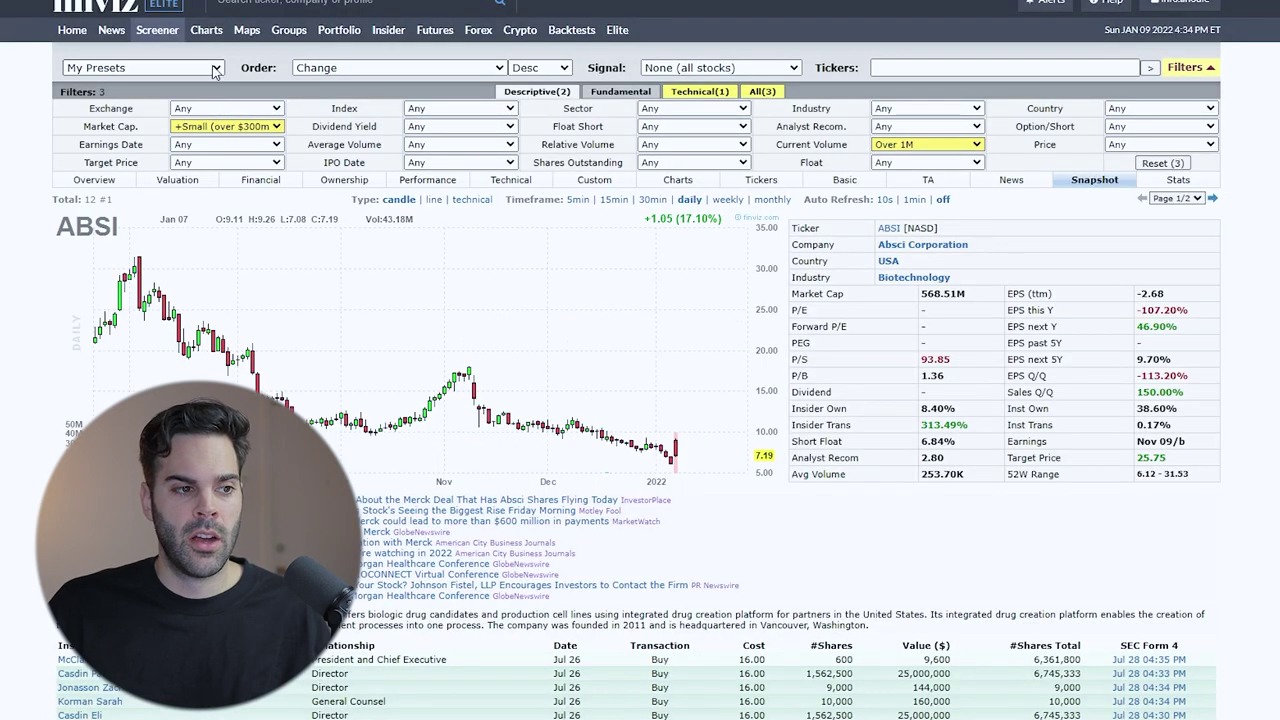
# Save the current filters from My Presets as a preset named 'Gap up Scan'
pyautogui.click(213, 70)
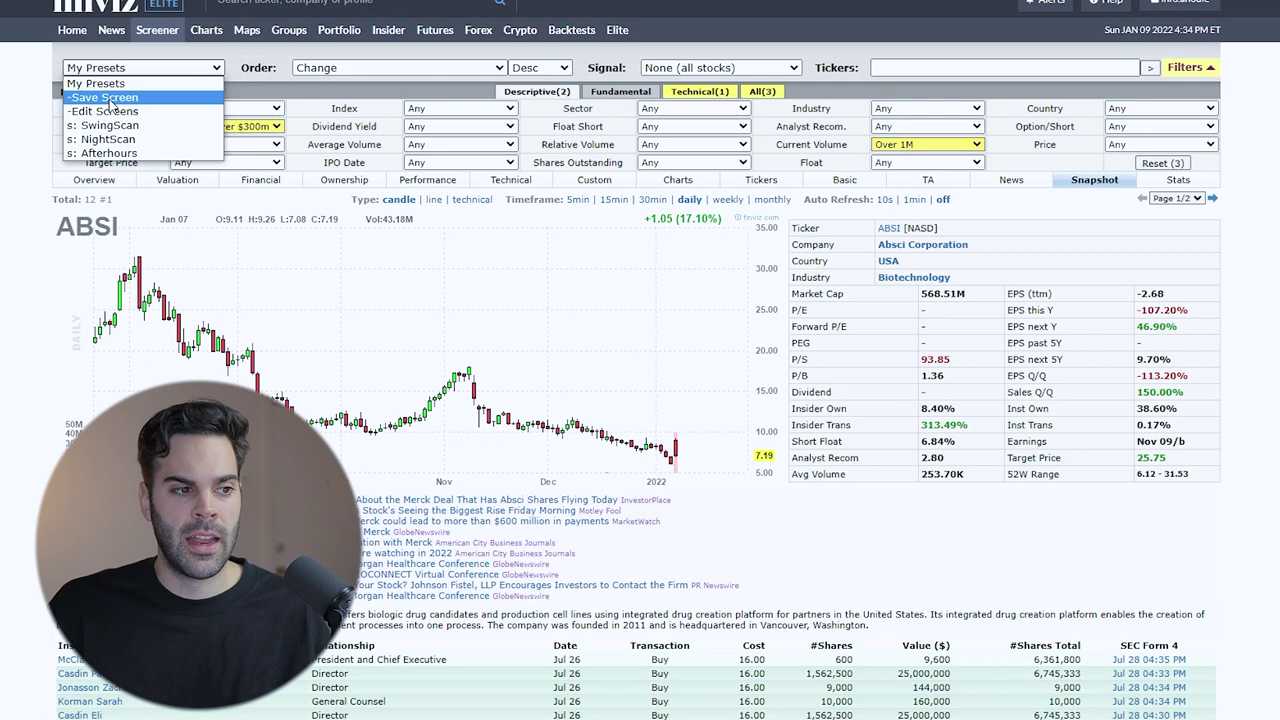
pyautogui.click(105, 97)
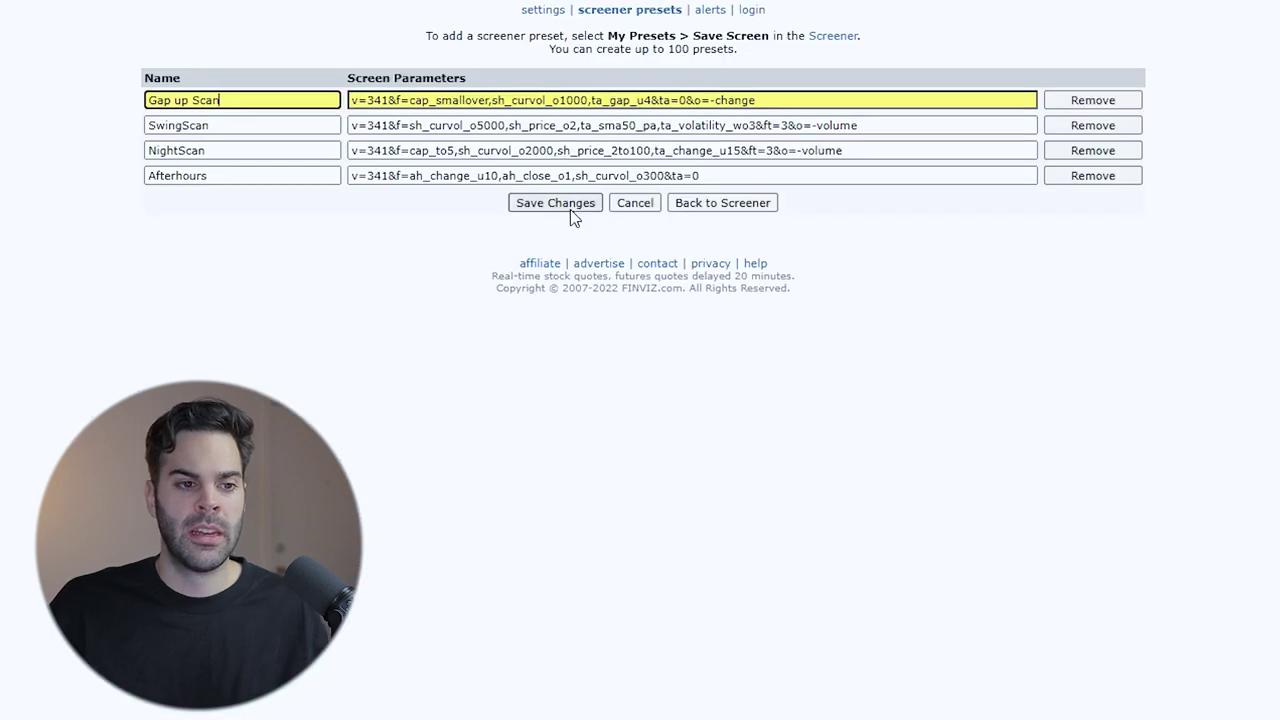
pyautogui.click(555, 203)
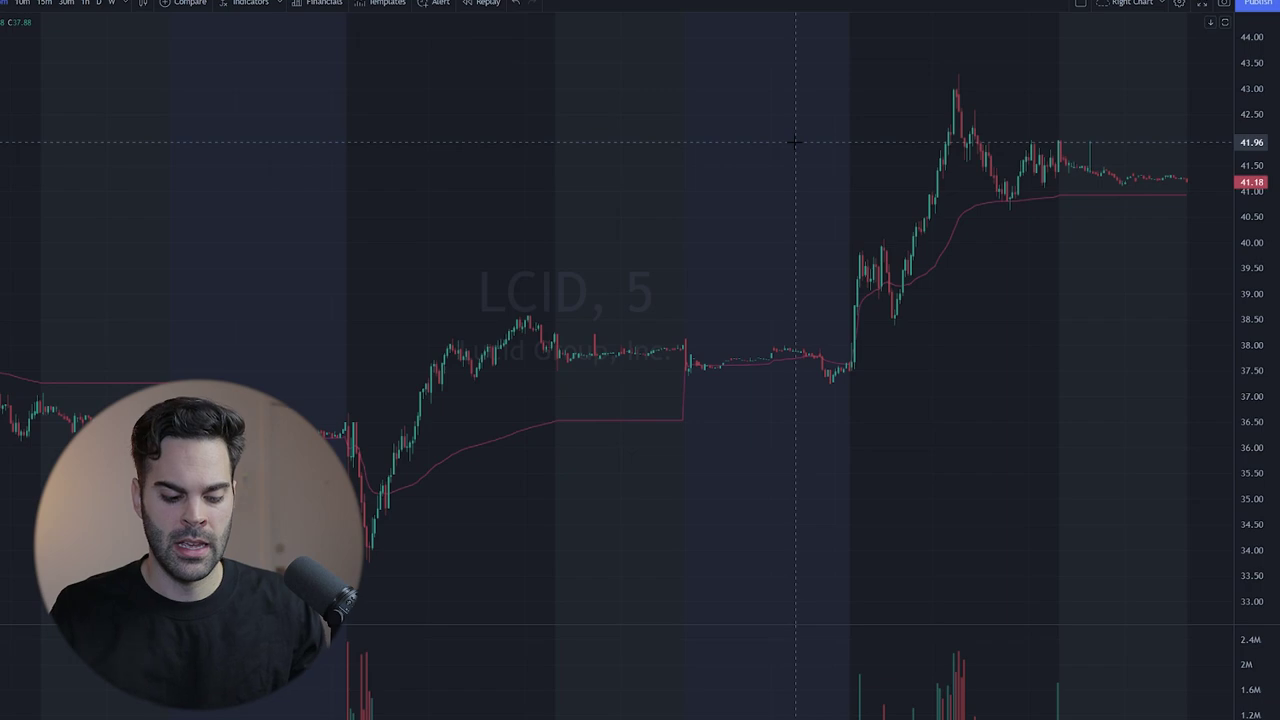
# Load the TSLA 5-minute chart in place of LCID and pan across it
pyautogui.write('TSLA')
pyautogui.press('Return')
pyautogui.hscroll(-15, 794, 142)
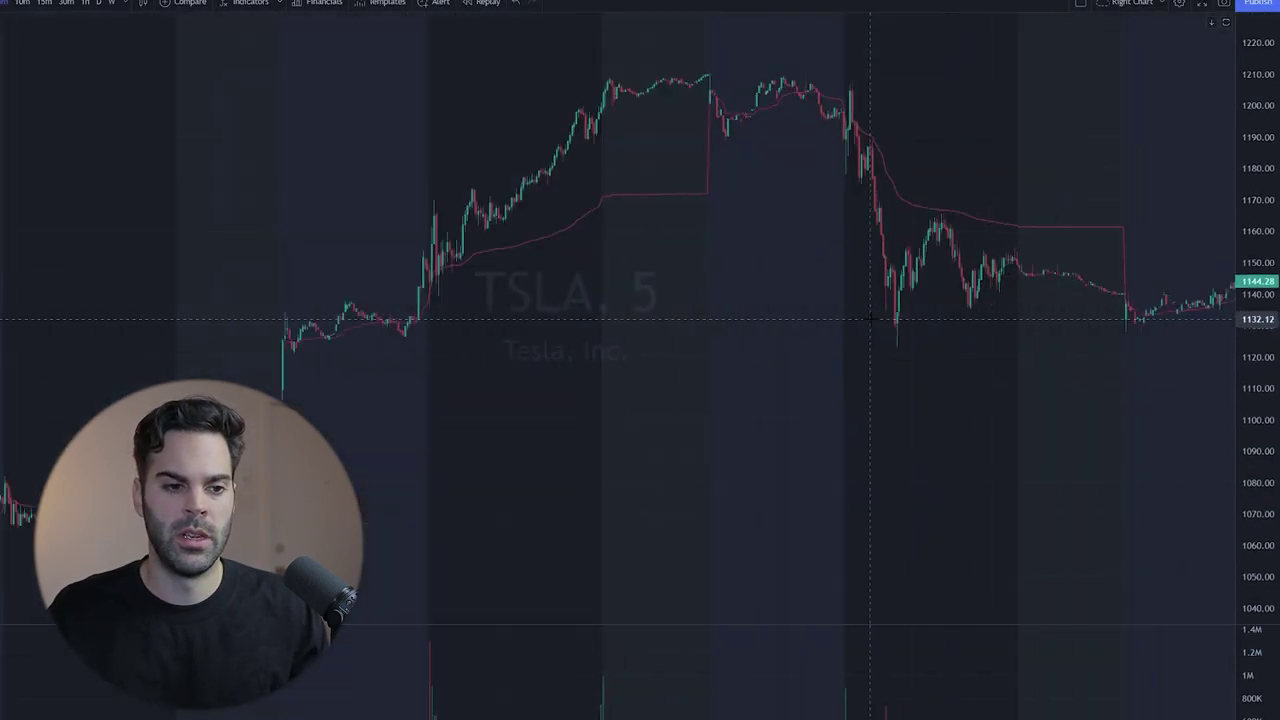
pyautogui.hscroll(3, 870, 318)
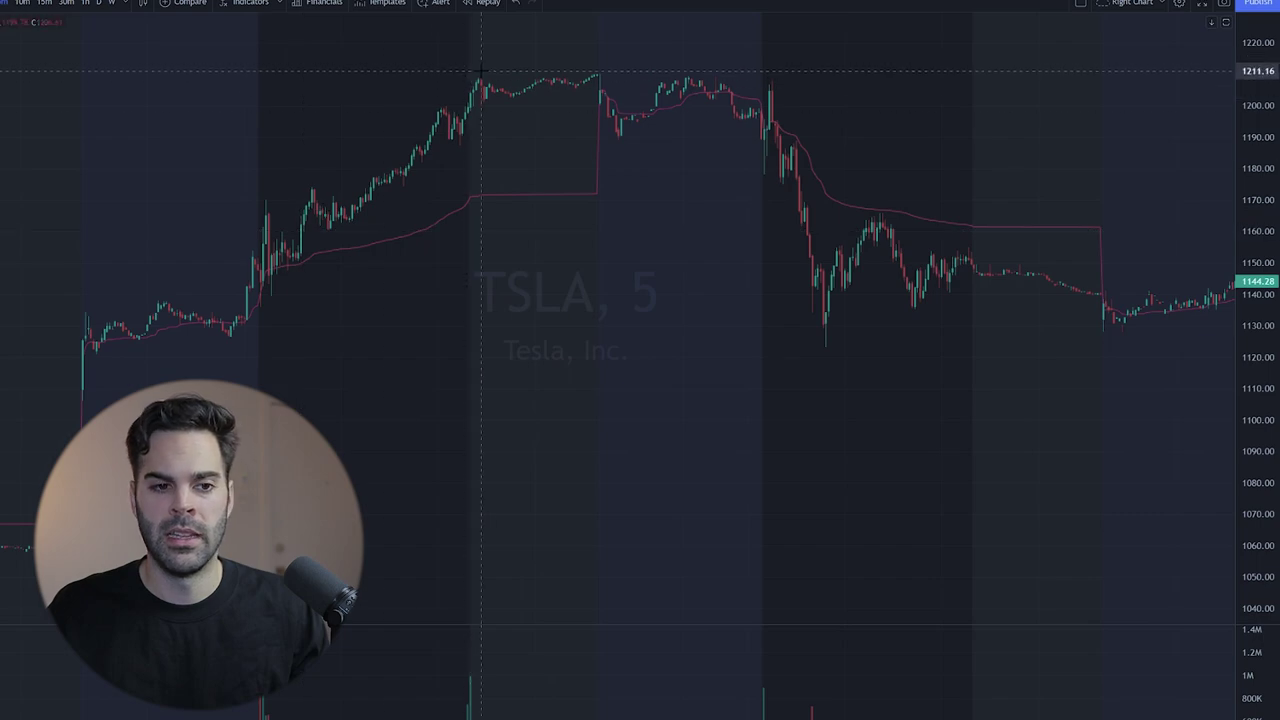
pyautogui.hscroll(-3, 884, 389)
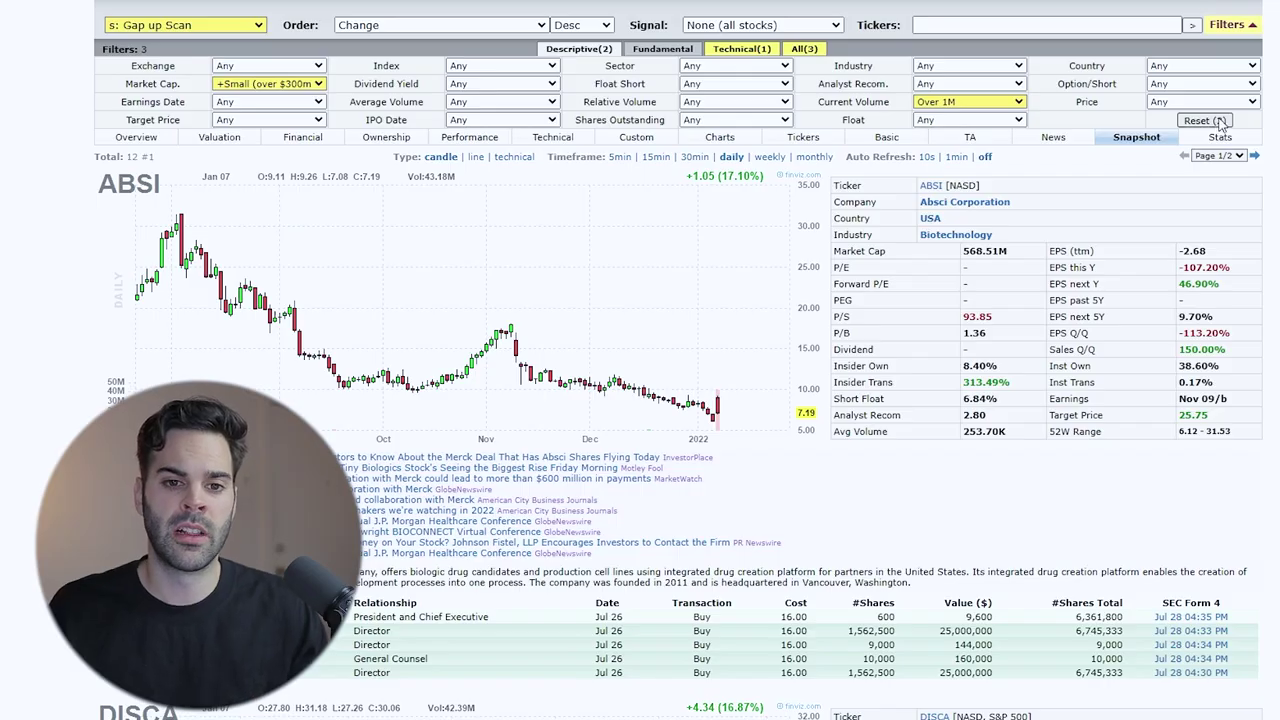
# Reset all three filters, then require Current Volume Over 10M and Relative Volume Over 1
pyautogui.click(1203, 121)
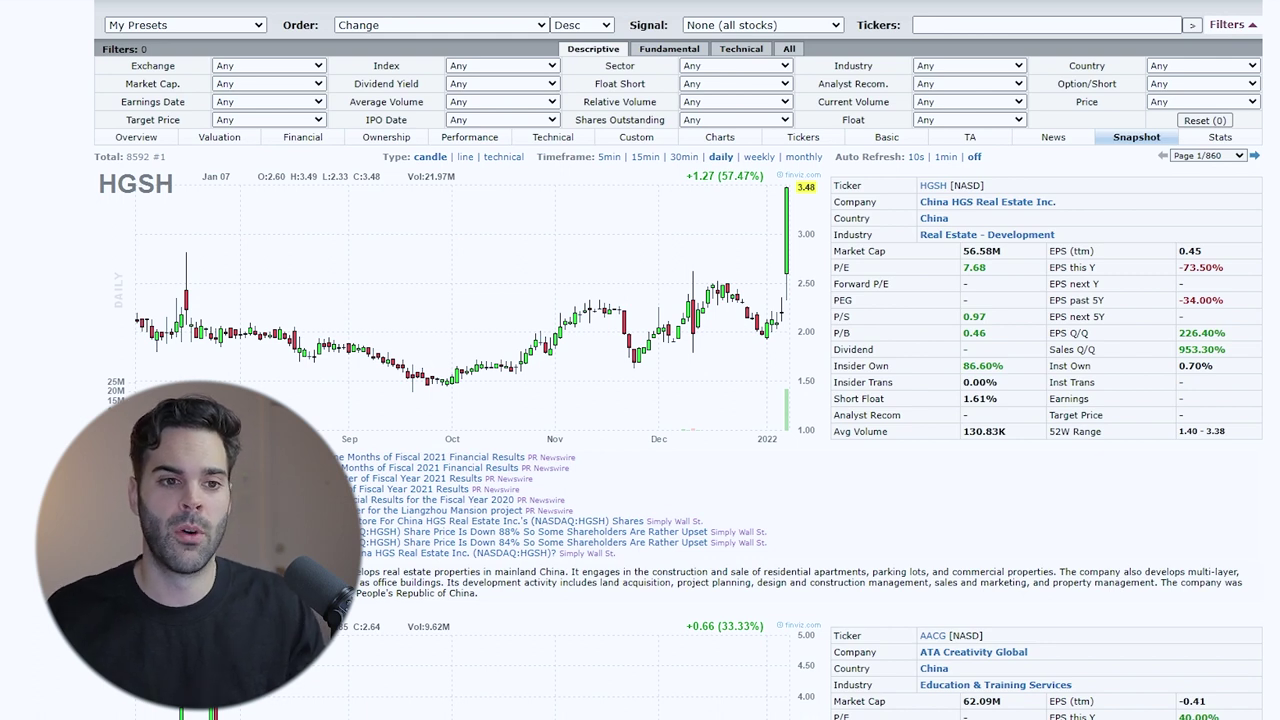
pyautogui.click(1003, 103)
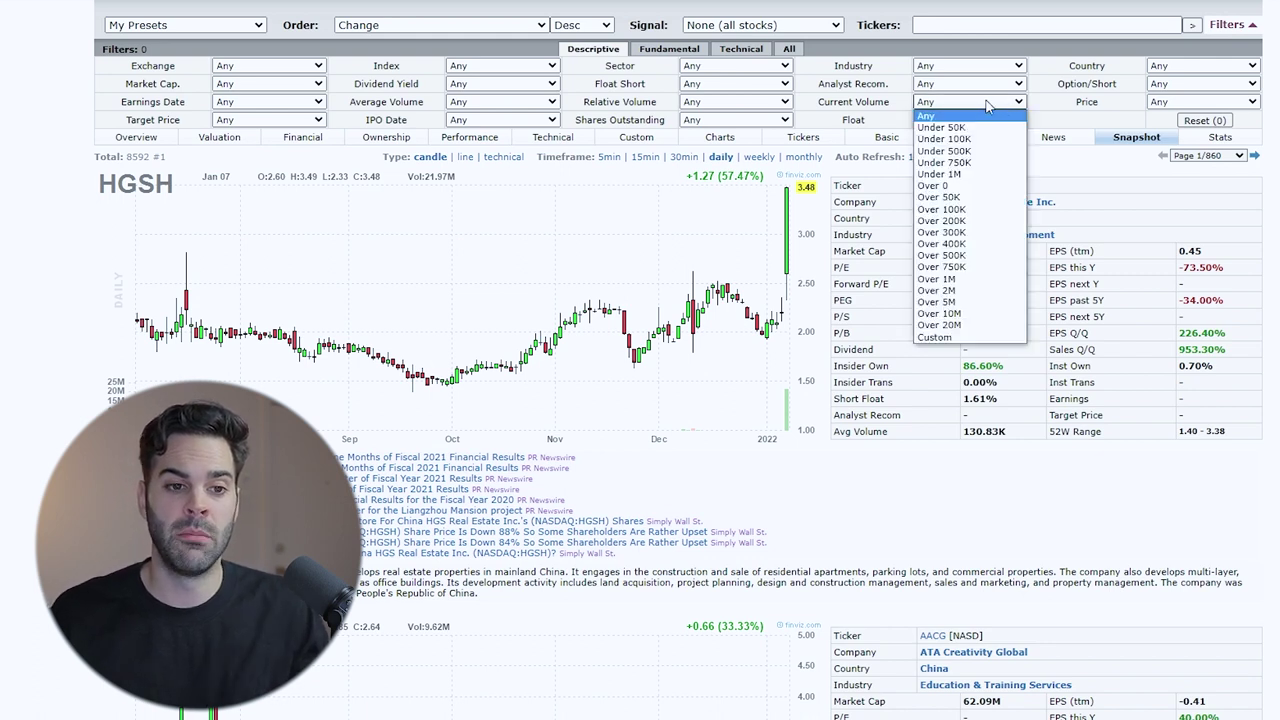
pyautogui.click(966, 315)
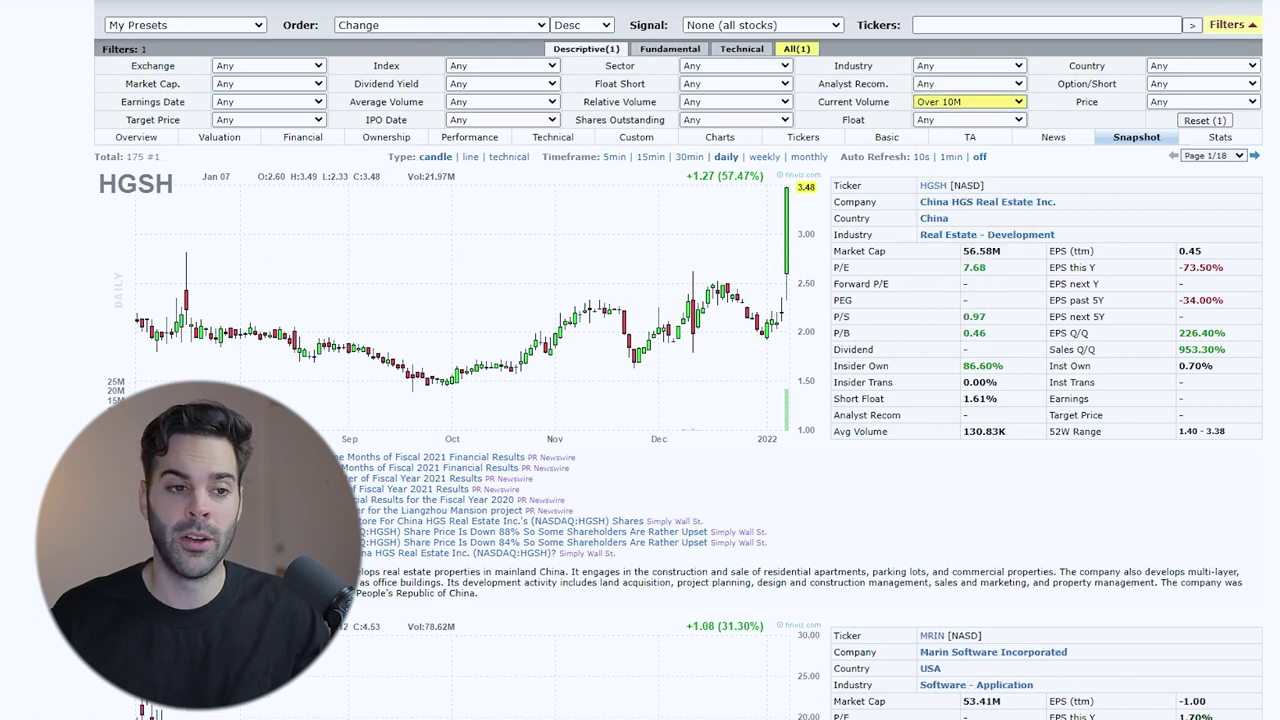
pyautogui.click(773, 103)
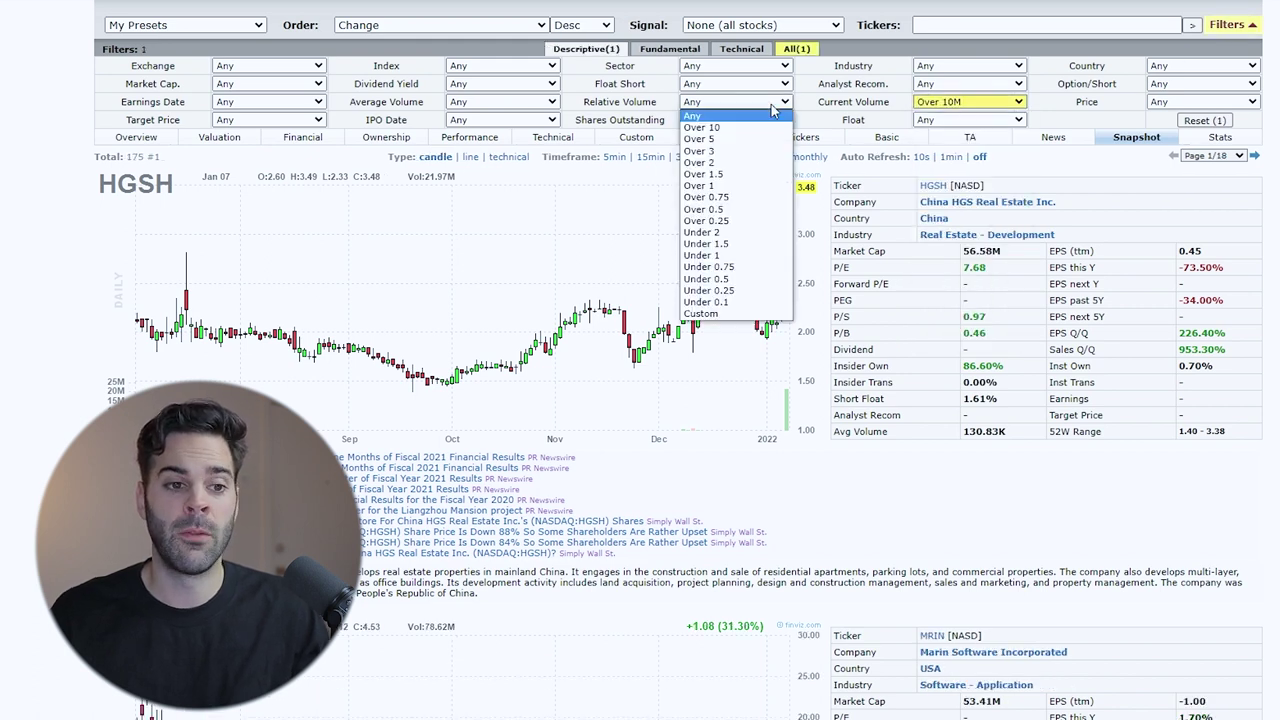
pyautogui.click(757, 189)
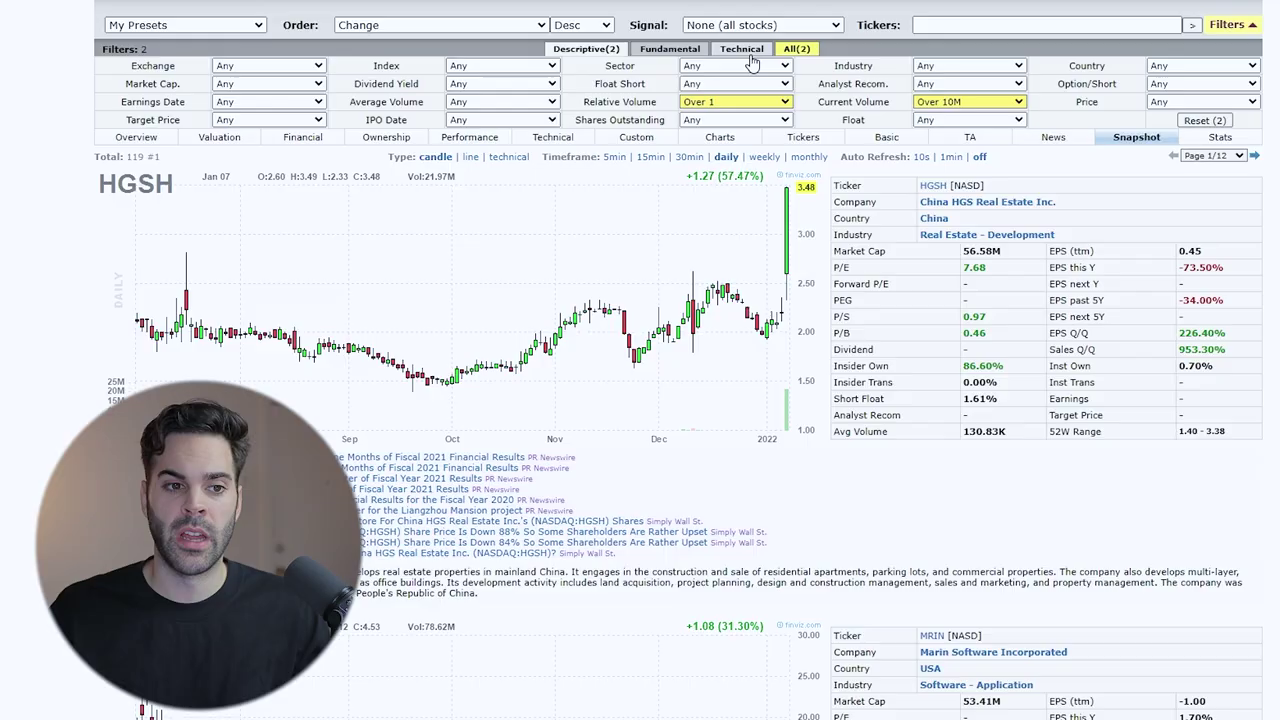
# Add a Technical Change filter of 'Up 6%', narrowing the volume screen to 119 stocks
pyautogui.click(741, 50)
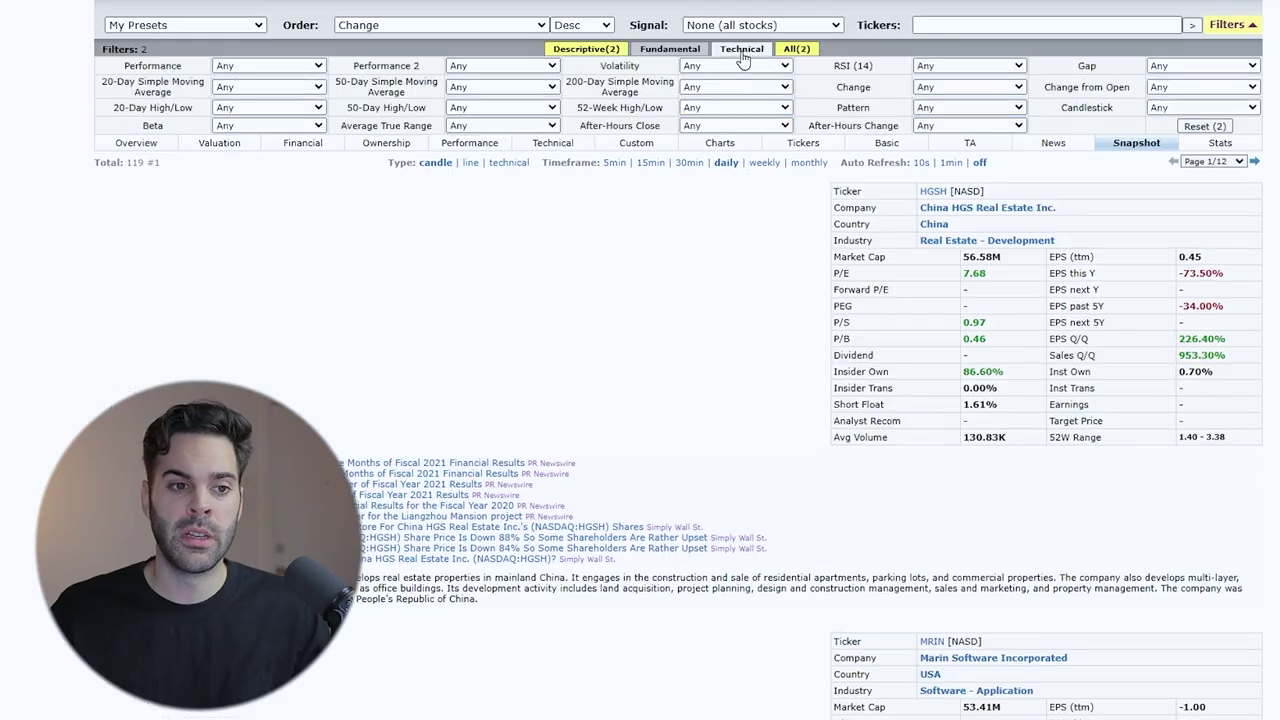
pyautogui.click(1001, 88)
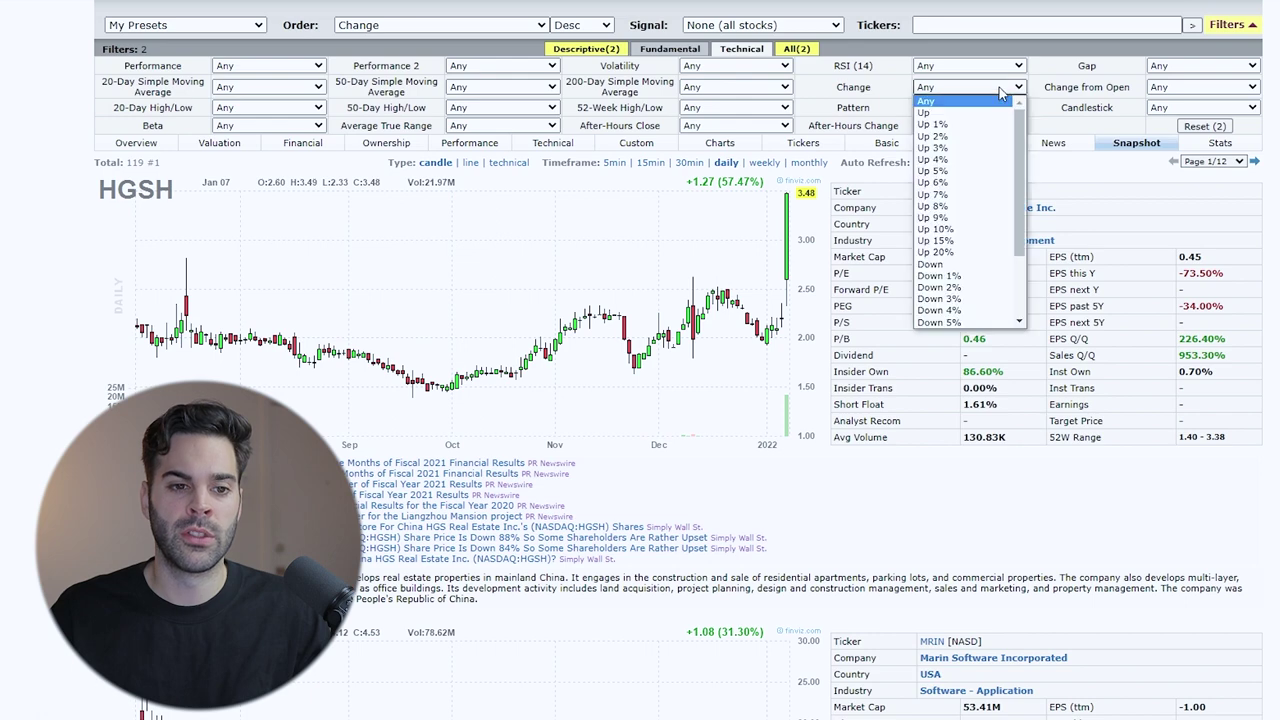
pyautogui.click(978, 184)
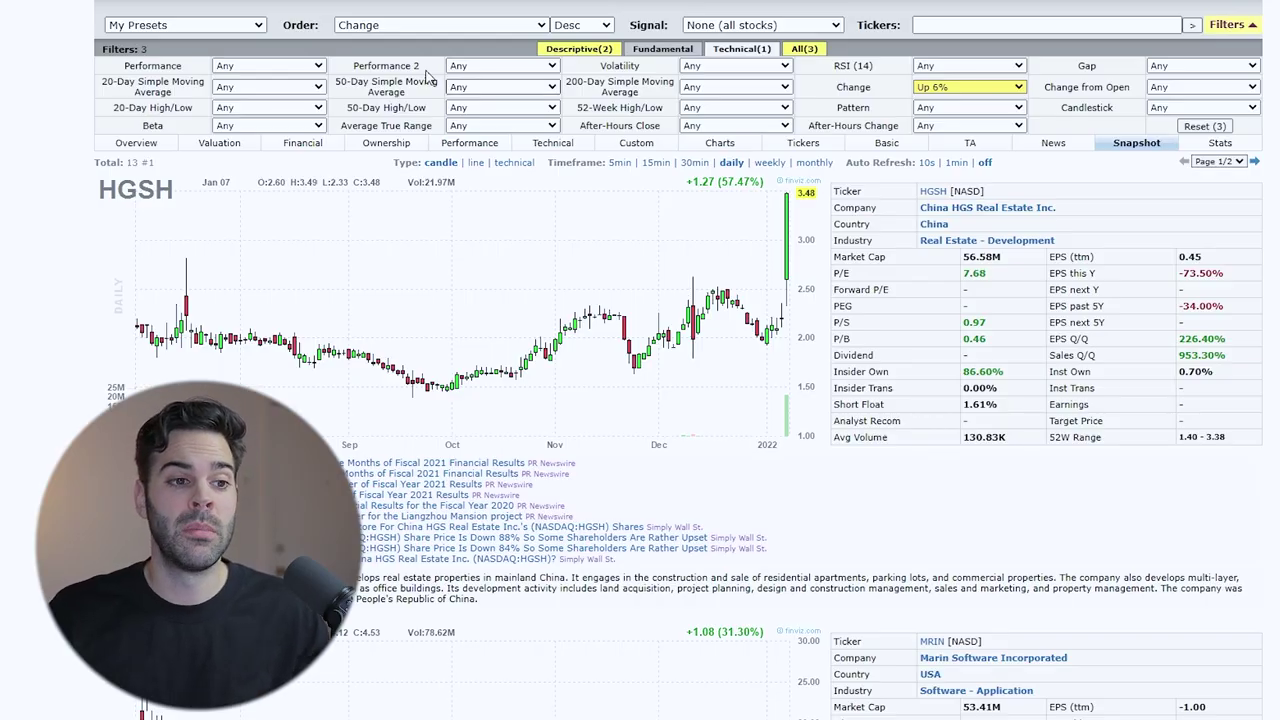
# On the Descriptive filters, leave Exchange and Market Cap at Any, then bring up My Presets
pyautogui.click(598, 52)
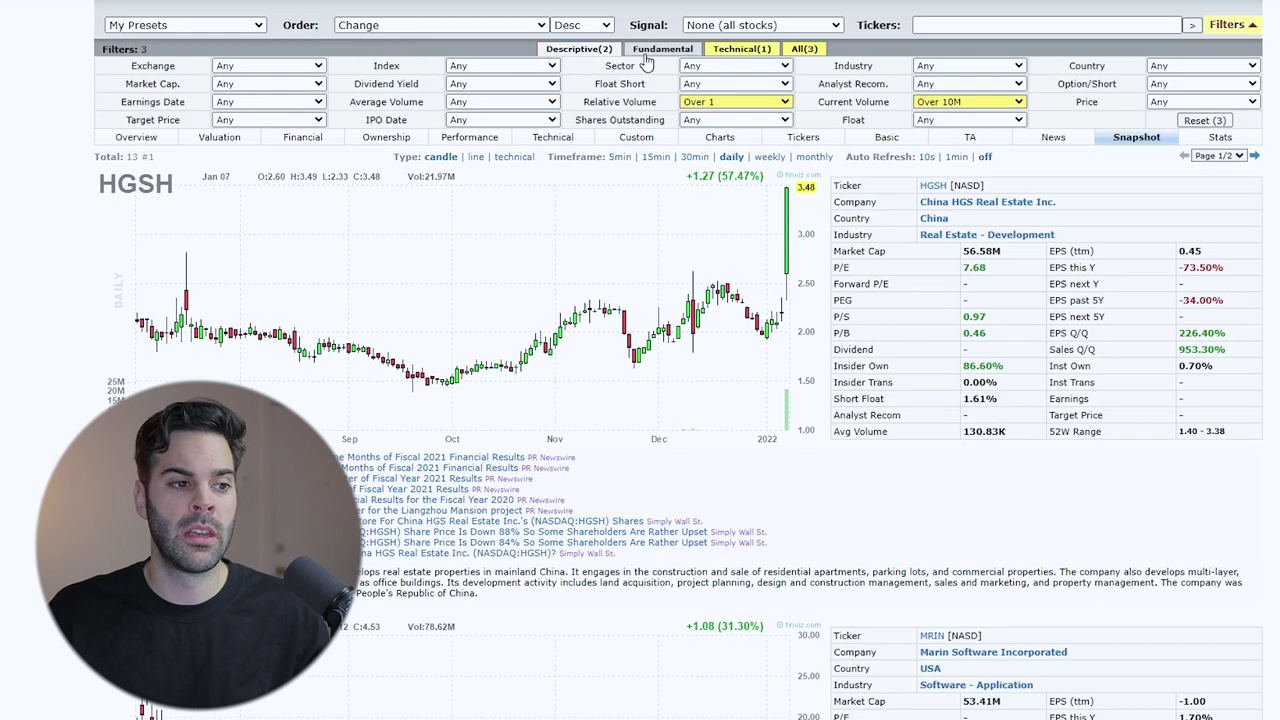
pyautogui.click(313, 67)
pyautogui.click(288, 86)
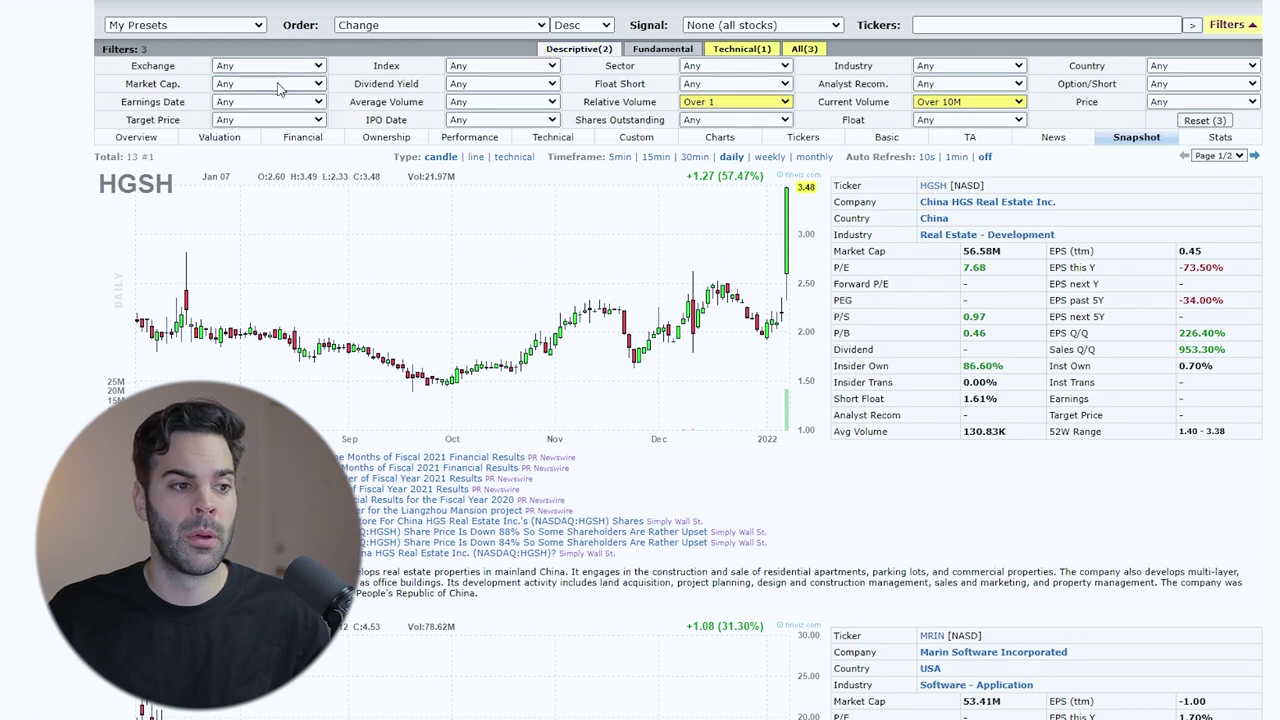
pyautogui.click(288, 86)
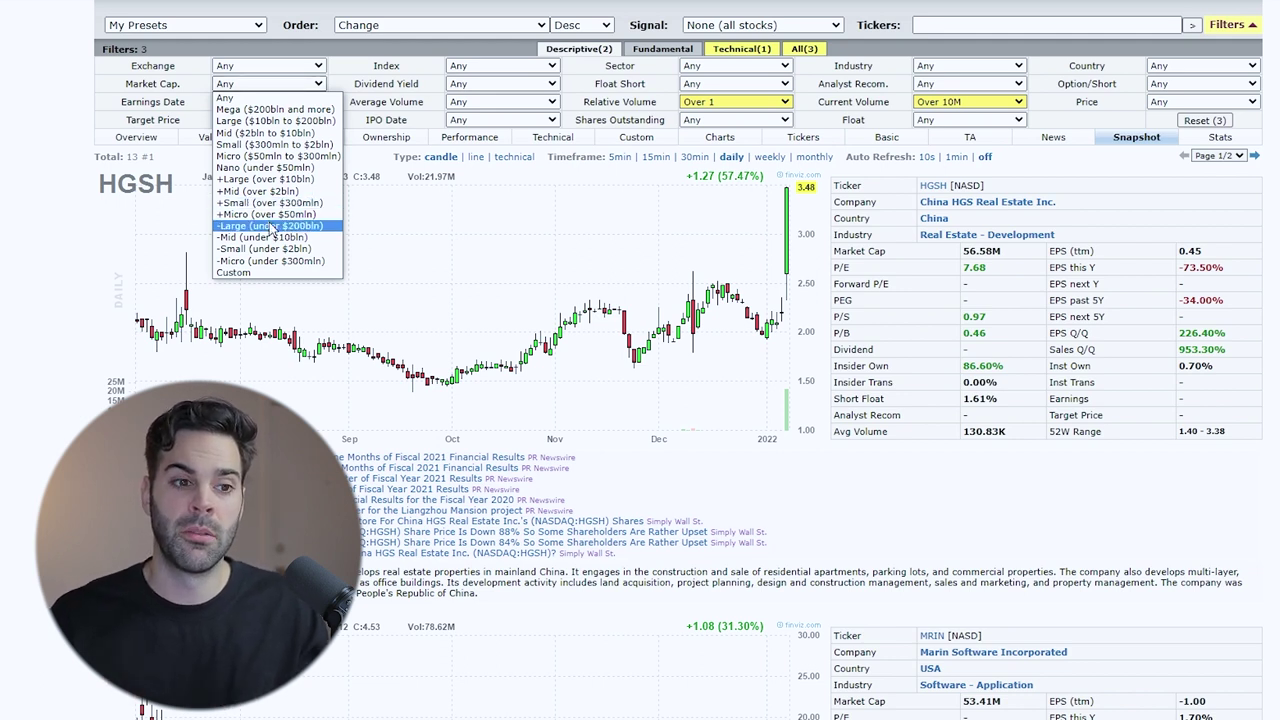
pyautogui.press('Escape')
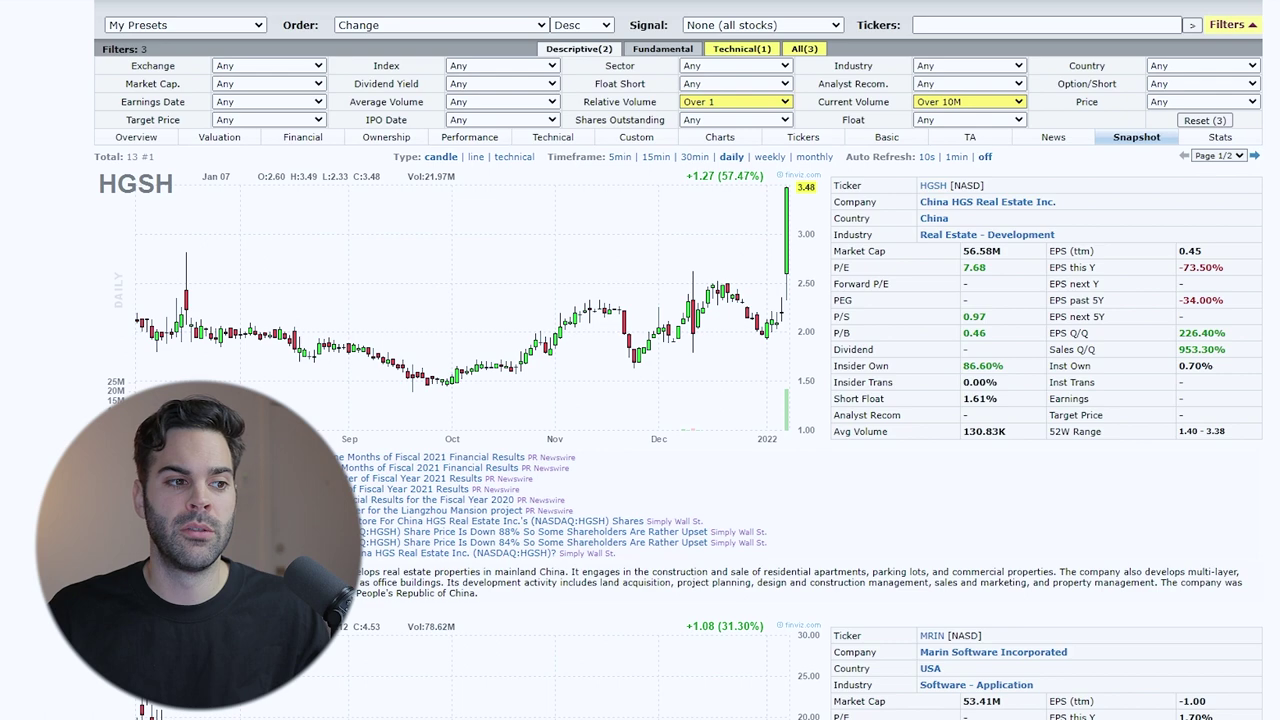
pyautogui.click(256, 30)
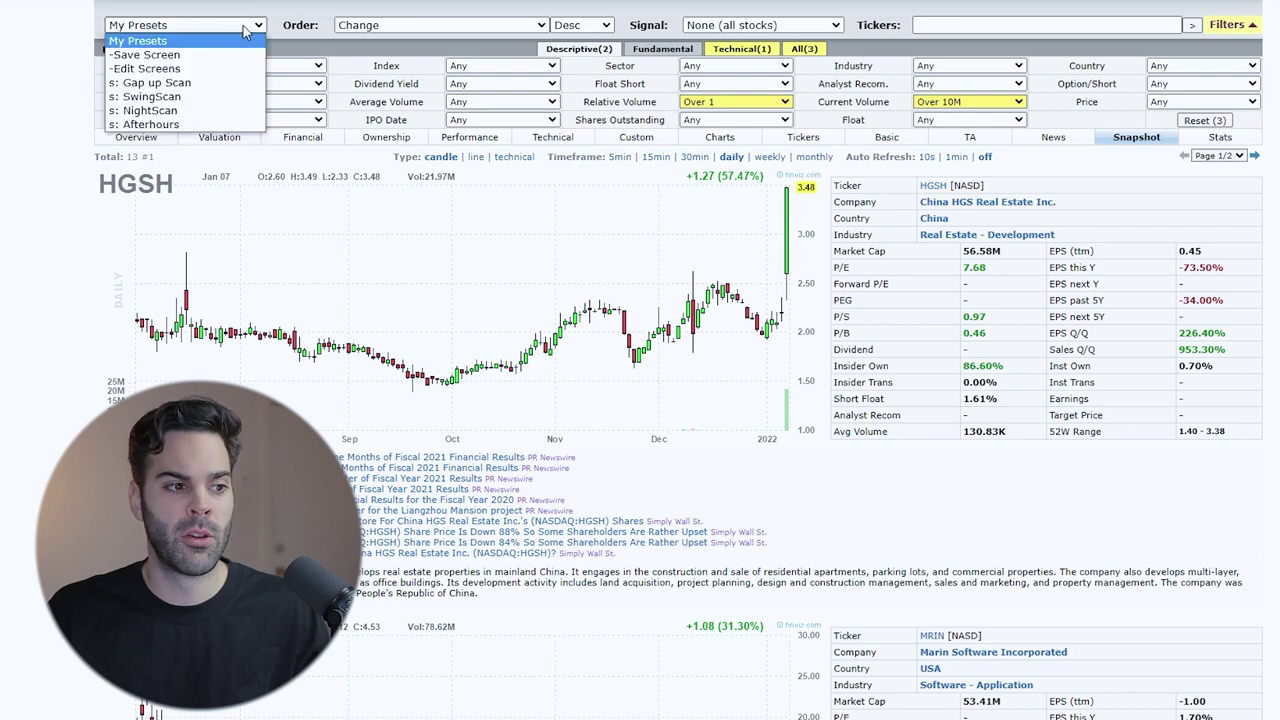
# Save the three-filter screen as 'Gainer intraday' and browse its 13 snapshots as 5-minute candles
pyautogui.click(147, 55)
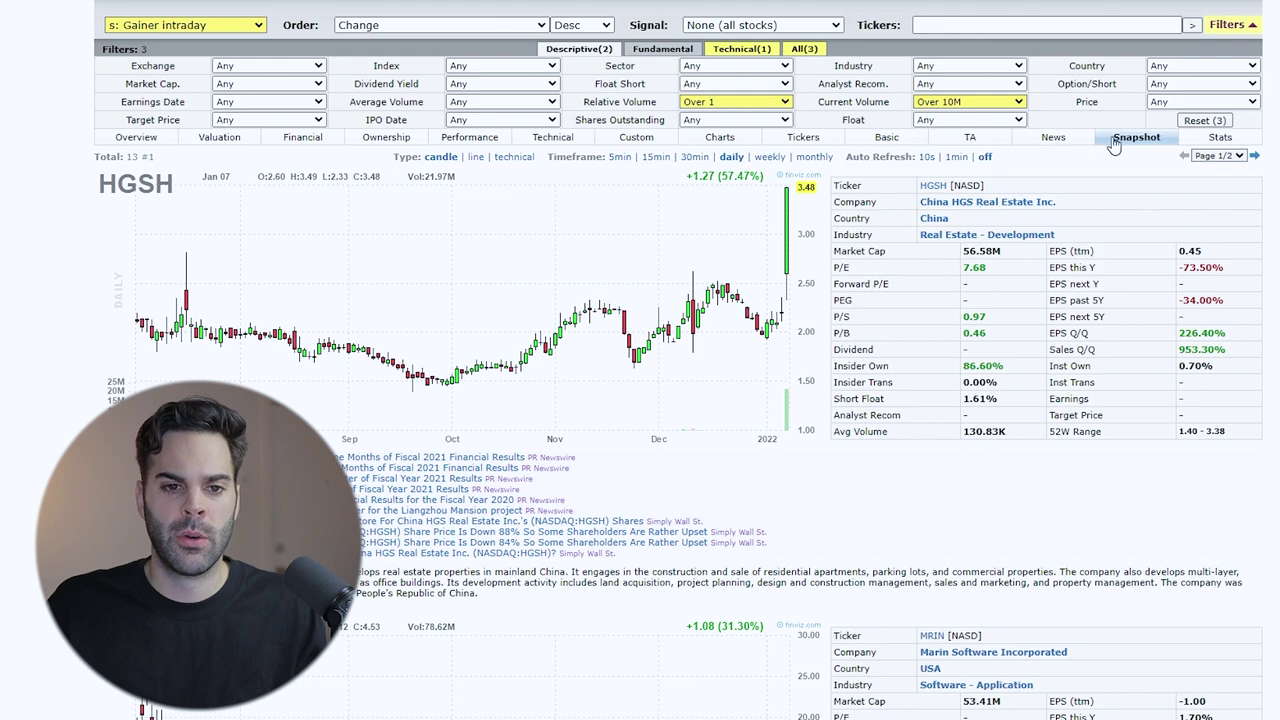
pyautogui.click(621, 157)
pyautogui.scroll(-2, 563, 148)
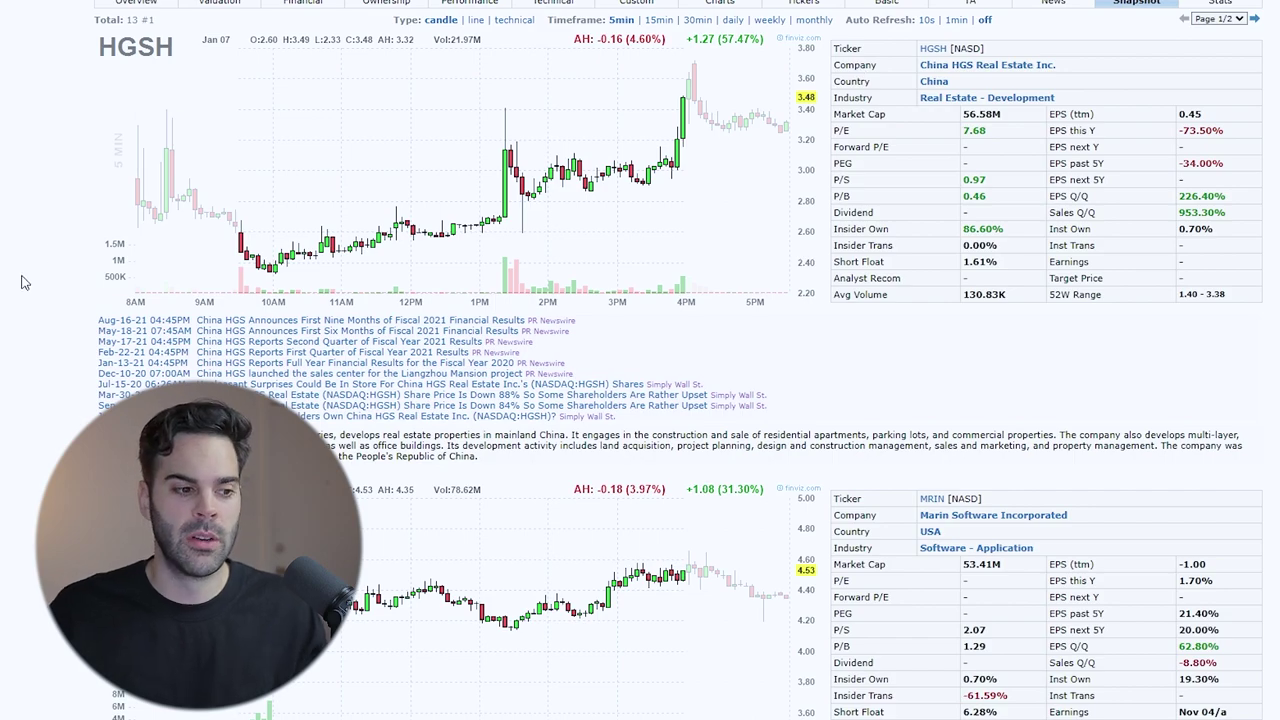
pyautogui.scroll(-4, 670, 515)
pyautogui.scroll(-20, 597, 548)
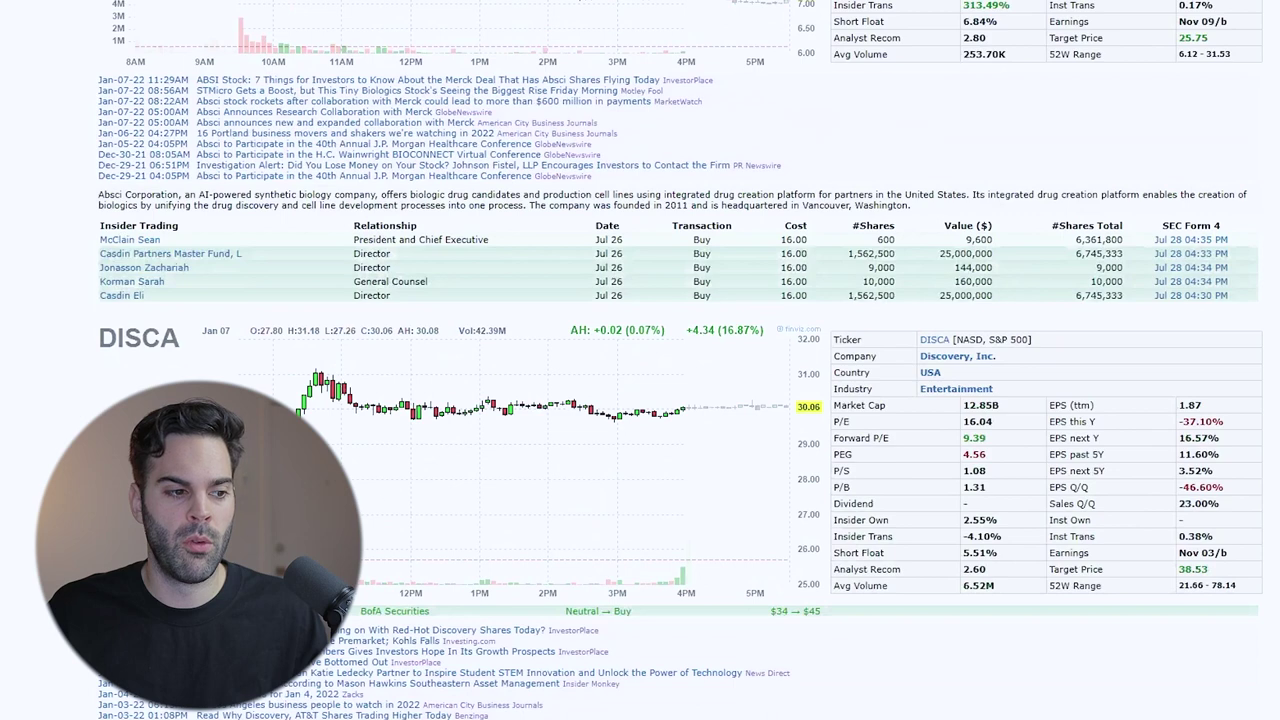